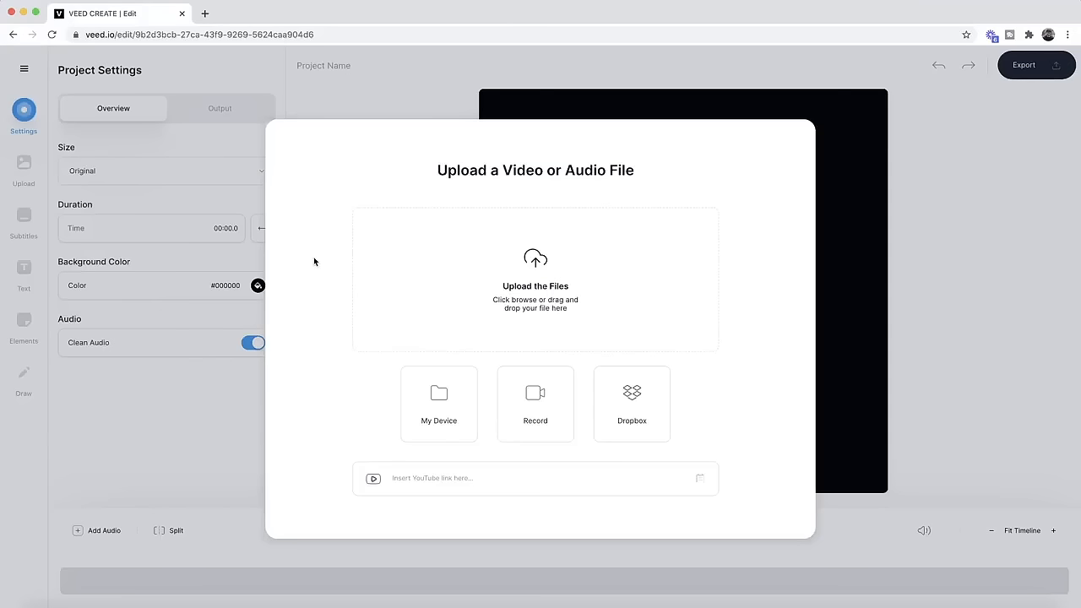
Upload Podcast Video.mp4 from the Podcast folder into the project and play it back.
click(522, 274)
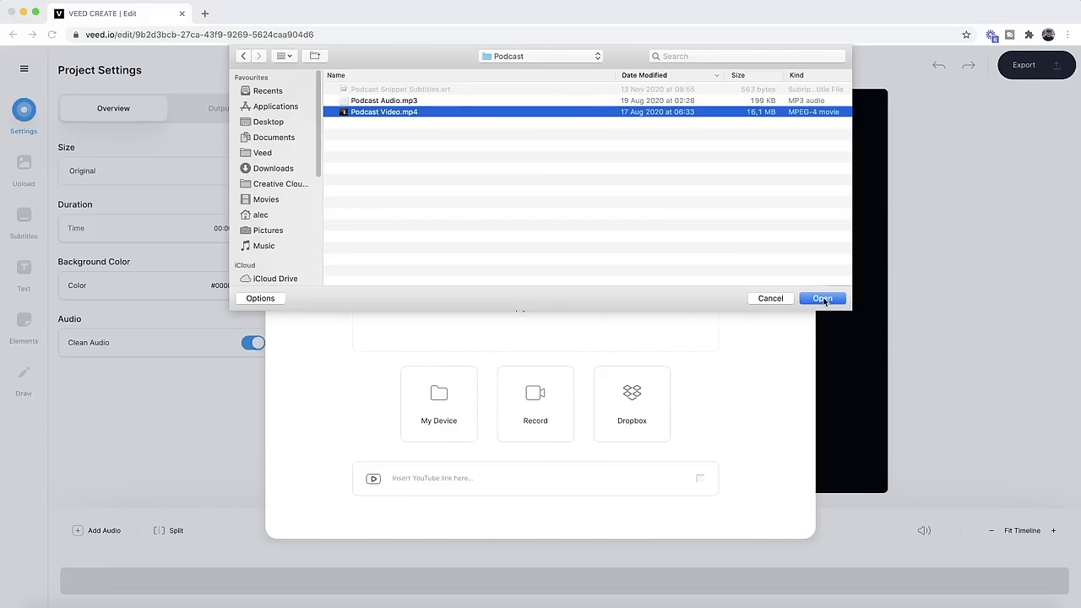
click(822, 299)
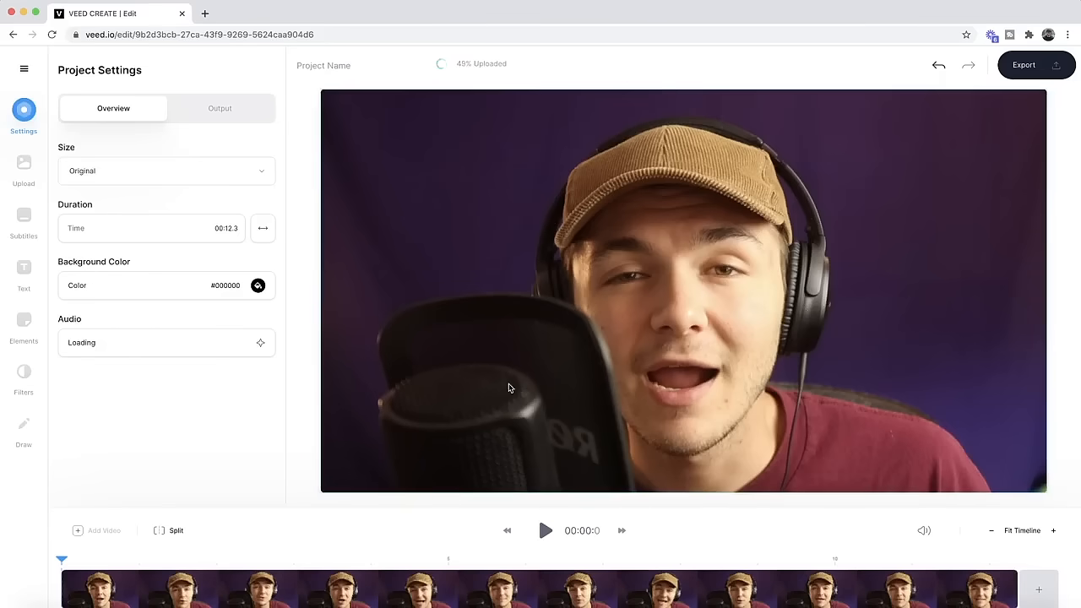
click(546, 530)
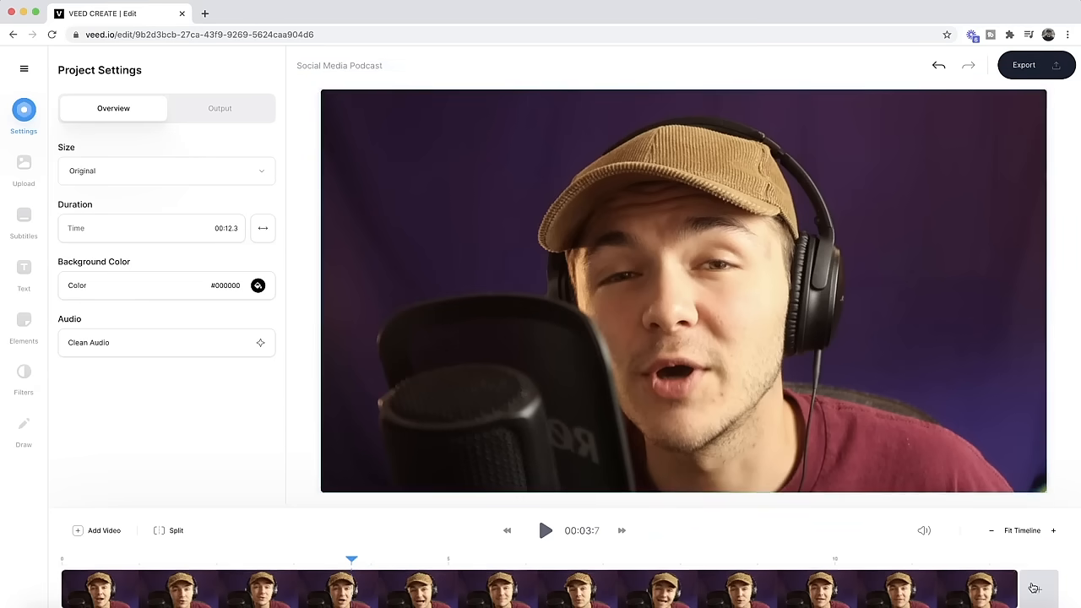
Append MVI_1328.MP4 from the Bridge Clips folder after the podcast footage and preview the transition between the two clips.
click(97, 532)
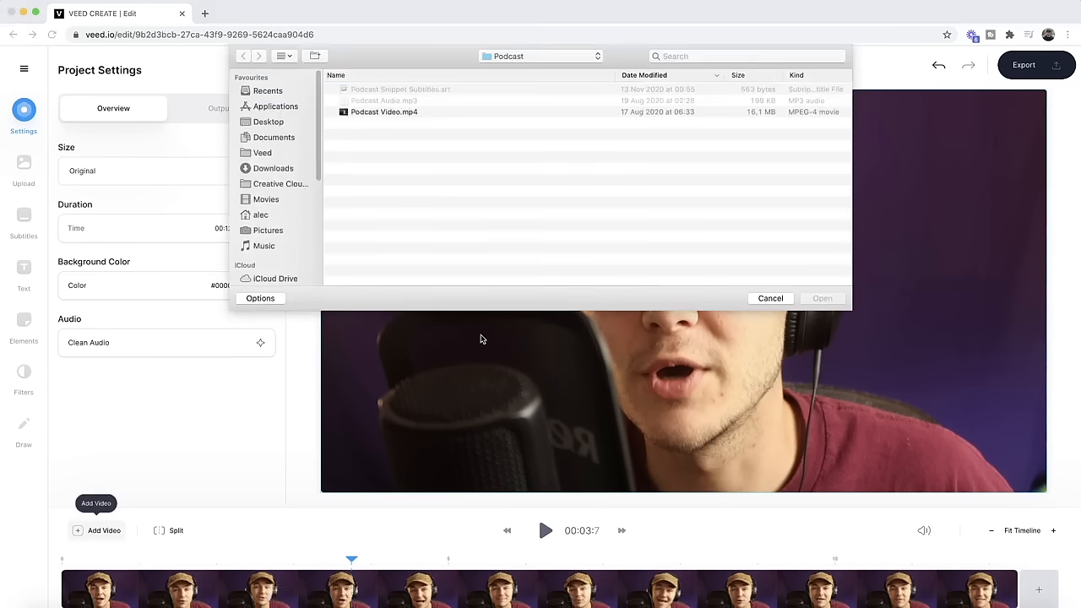
click(399, 125)
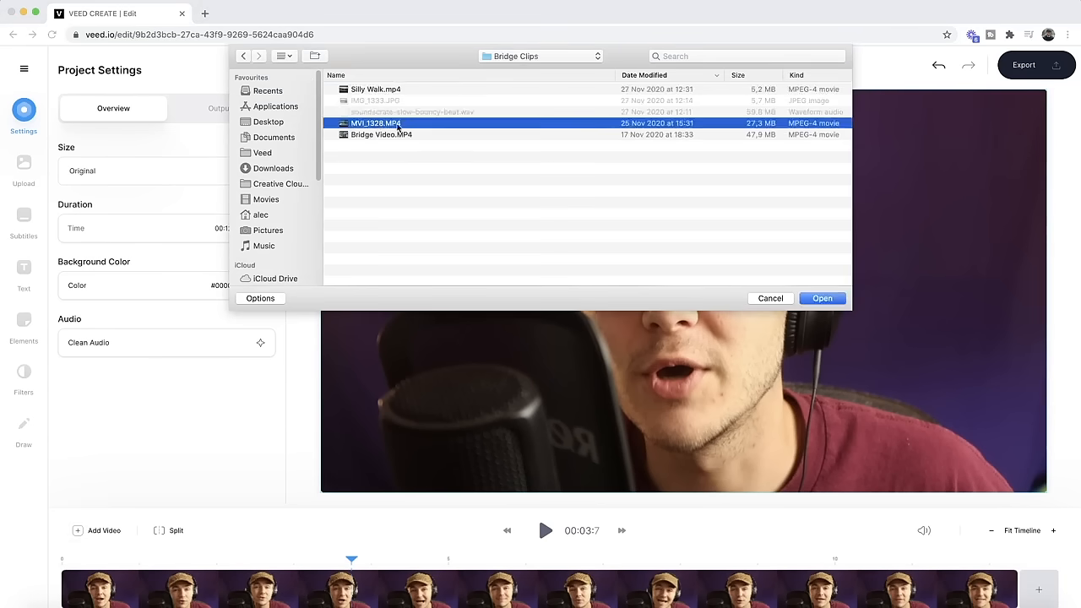
click(821, 298)
click(715, 557)
click(546, 530)
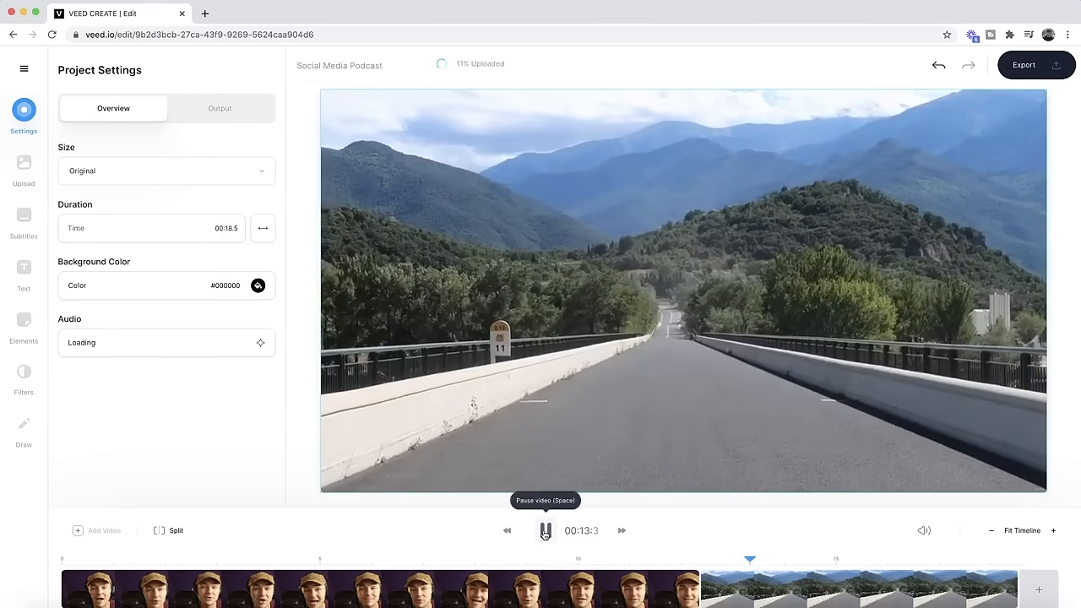
click(546, 530)
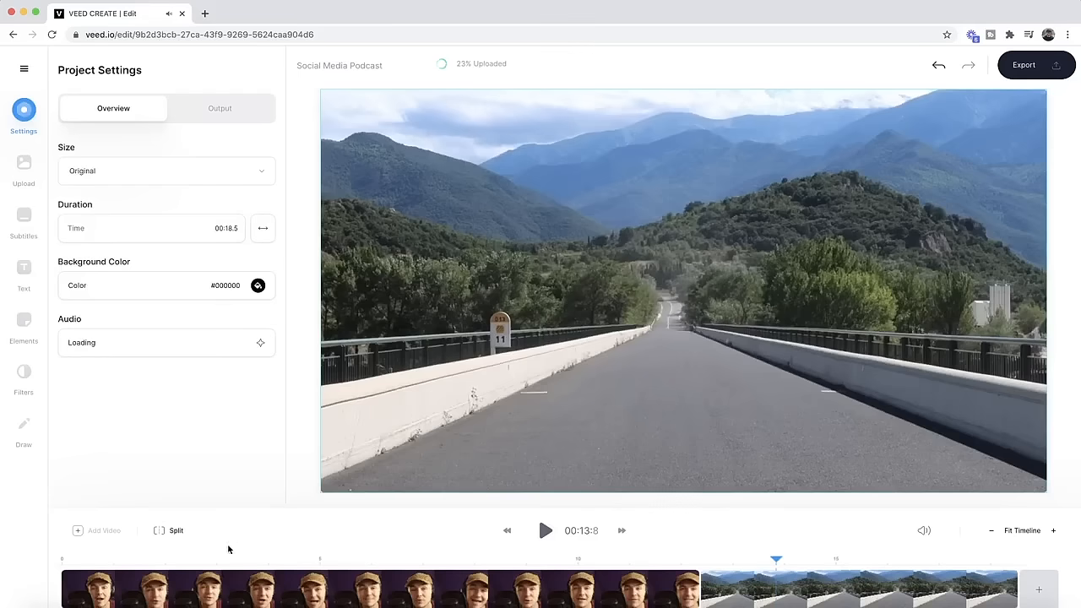
Play the podcast footage from near its start and split the clip at about 00:09.8.
click(89, 557)
click(69, 557)
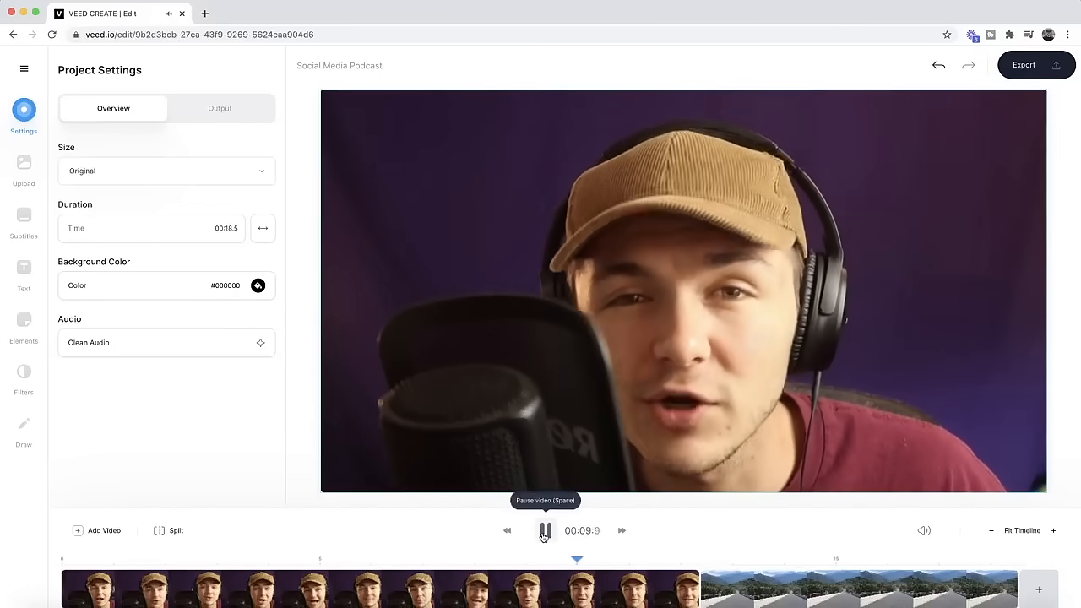
click(545, 532)
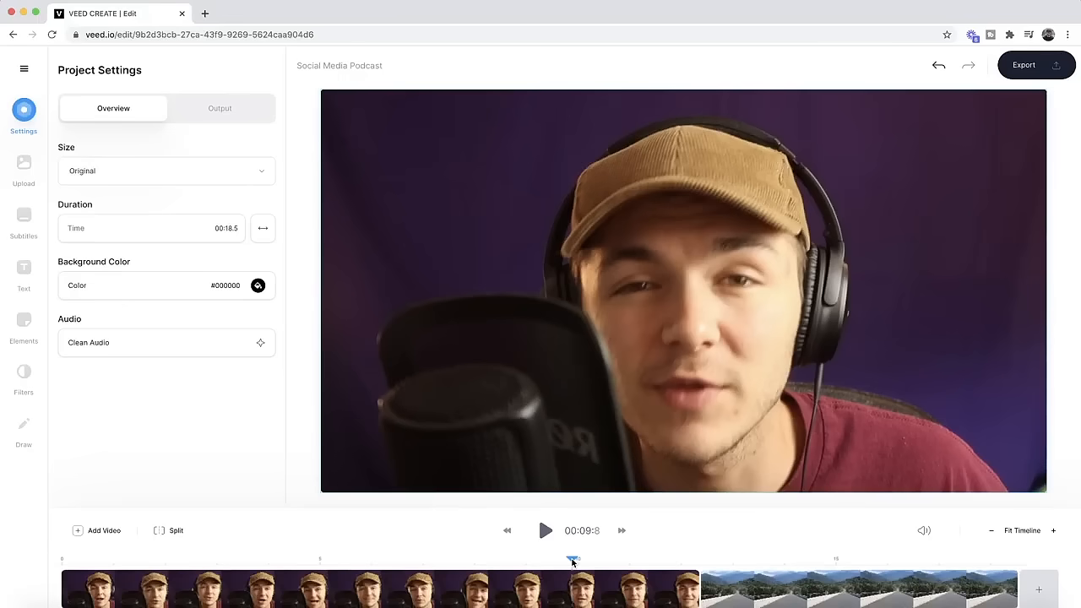
click(174, 531)
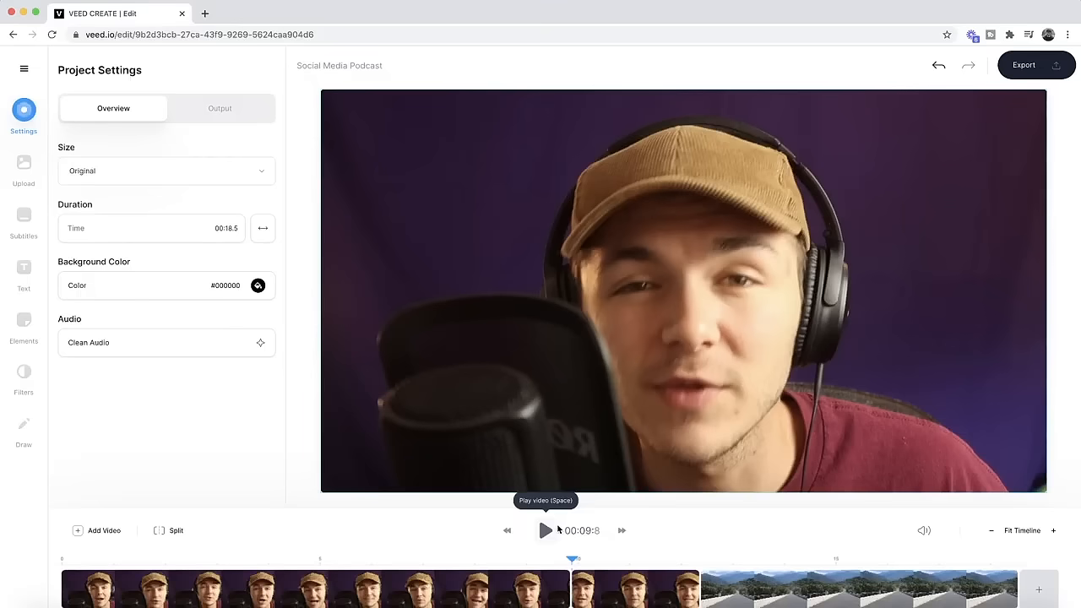
Split the podcast footage again at about 00:11.0 and delete the short segment between the two cuts.
click(547, 530)
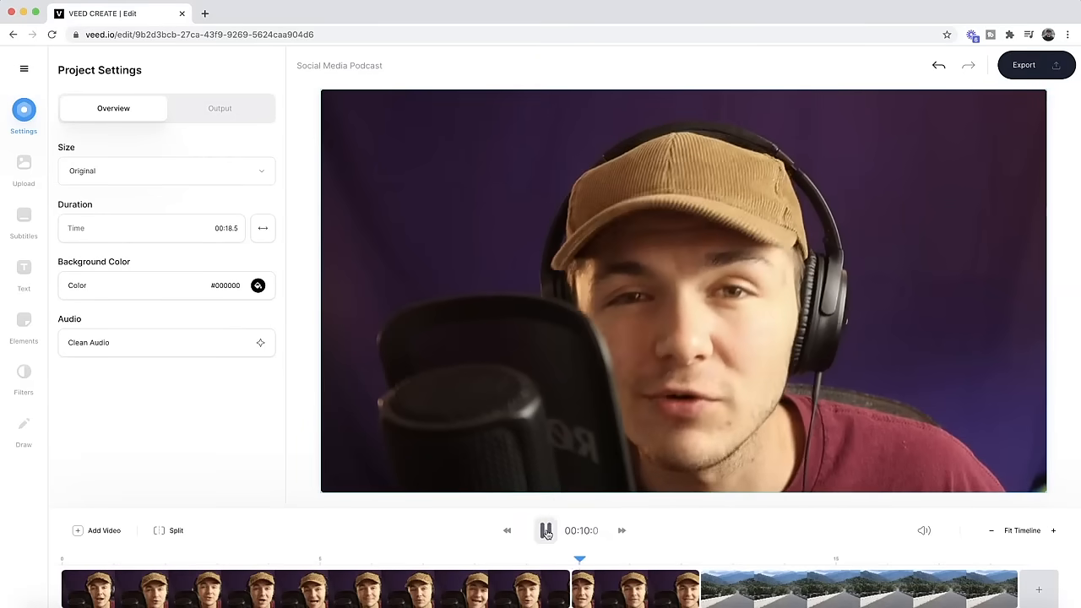
click(547, 531)
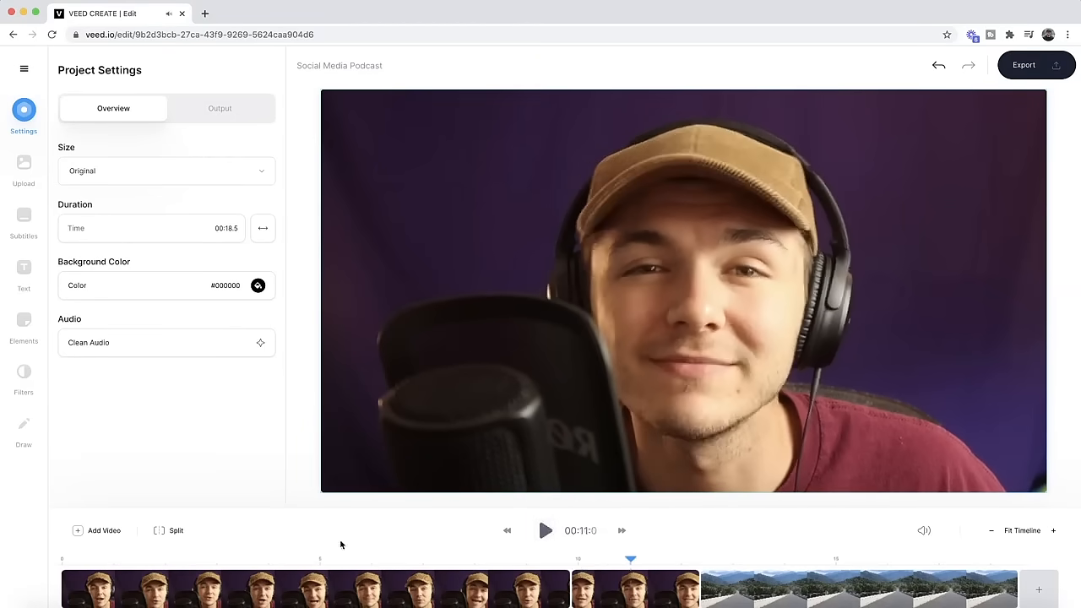
click(169, 531)
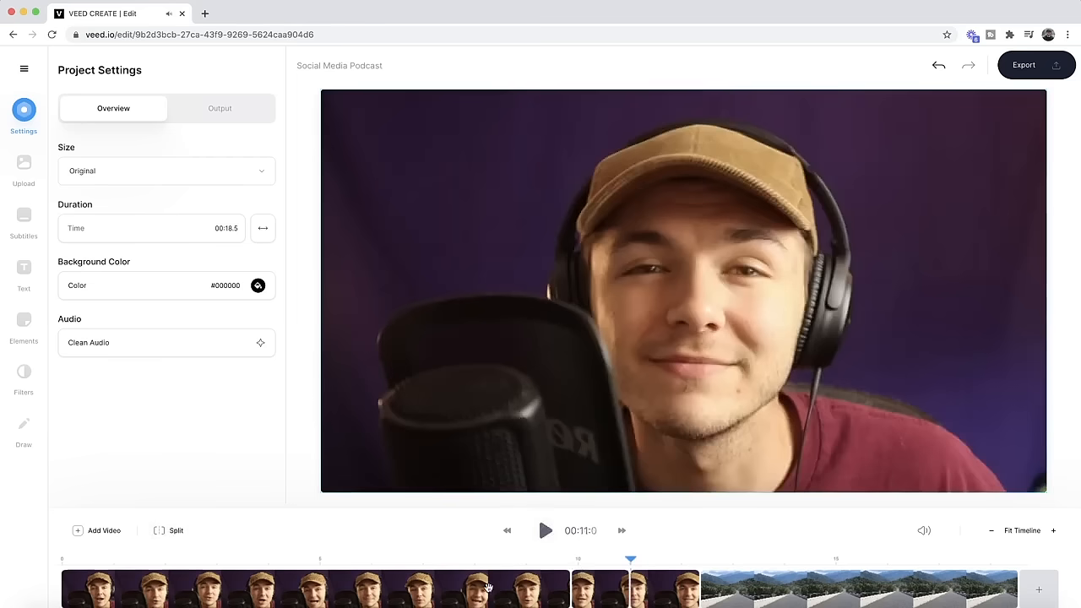
right_click(605, 585)
click(641, 547)
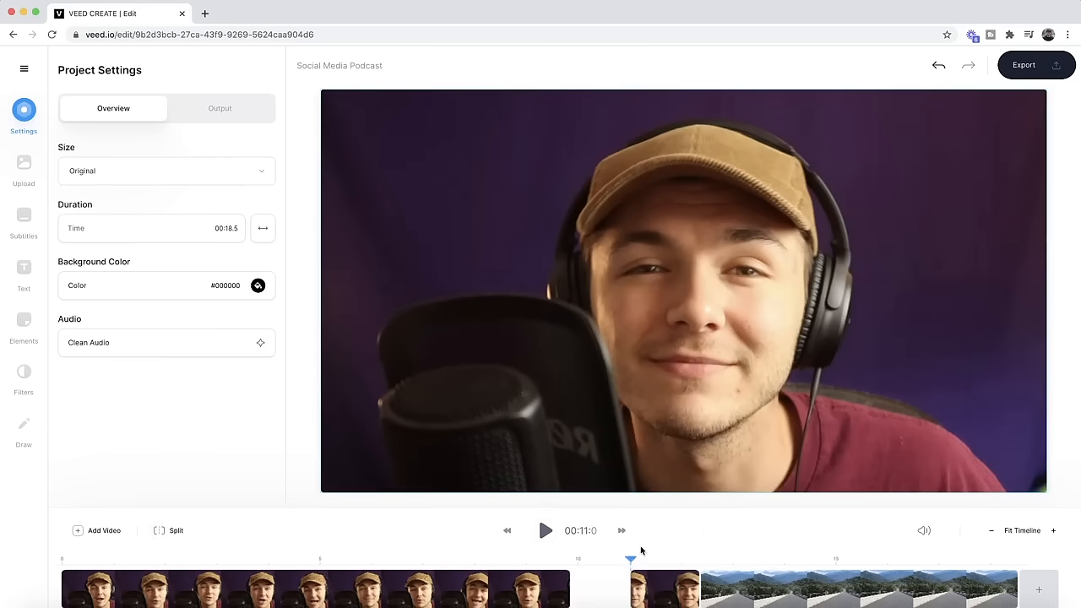
Move the remaining short podcast clip against the end of the first one and play the join from about 00:07.6.
drag(665, 586, 582, 597)
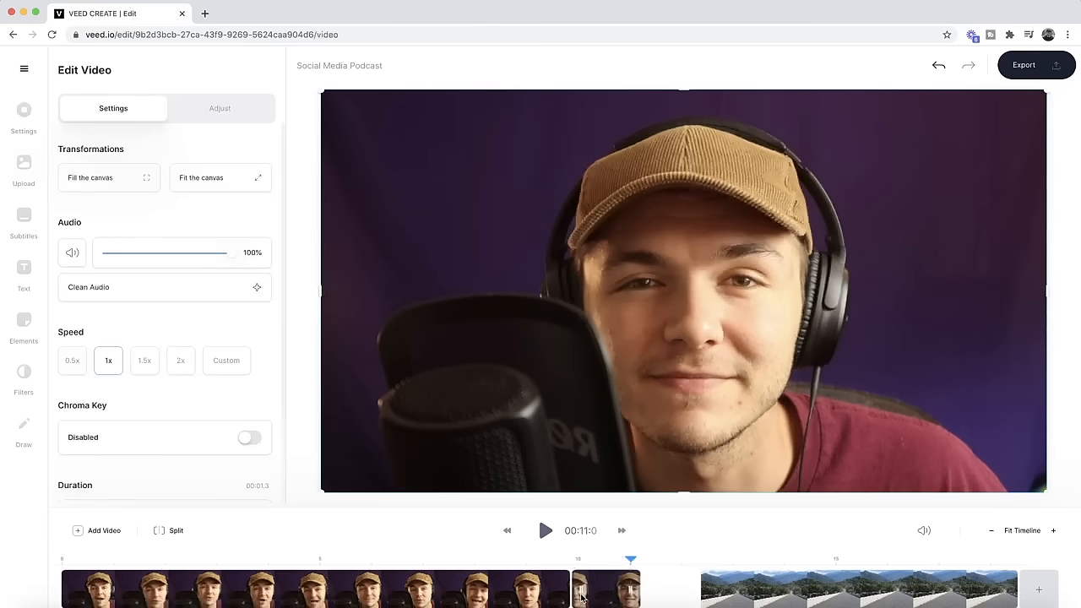
click(456, 565)
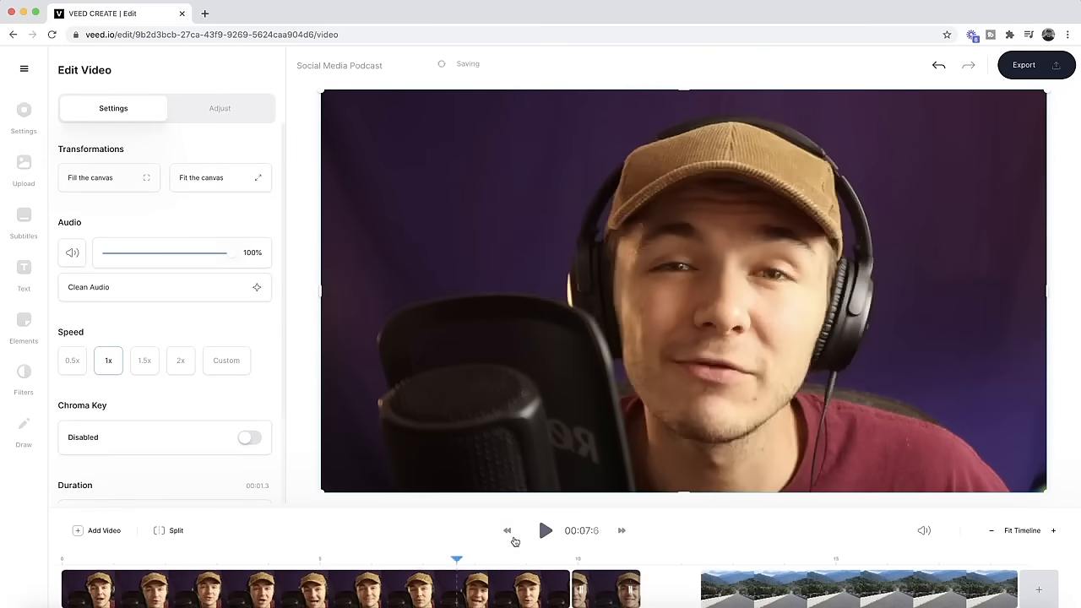
click(541, 531)
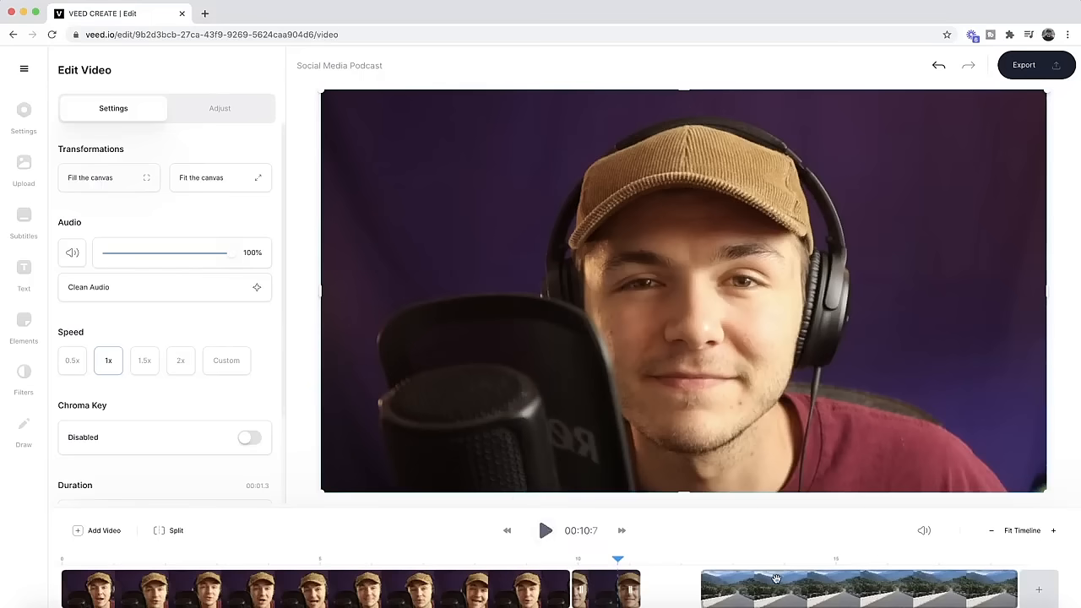
Delete the road clip from the timeline and place the playhead at the end of the podcast footage, at about 00:11.2.
right_click(775, 578)
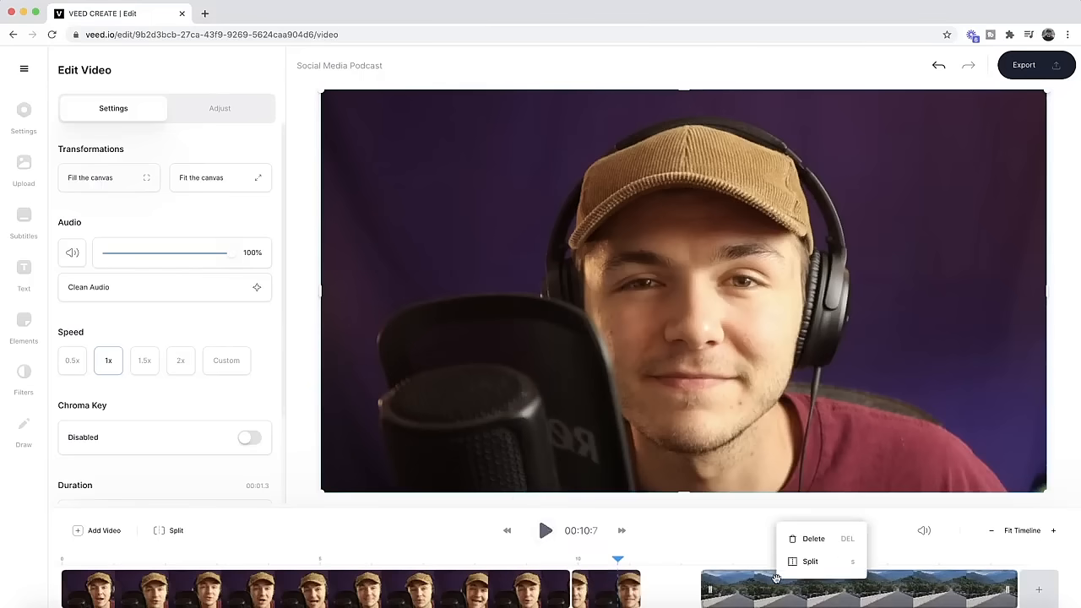
click(810, 540)
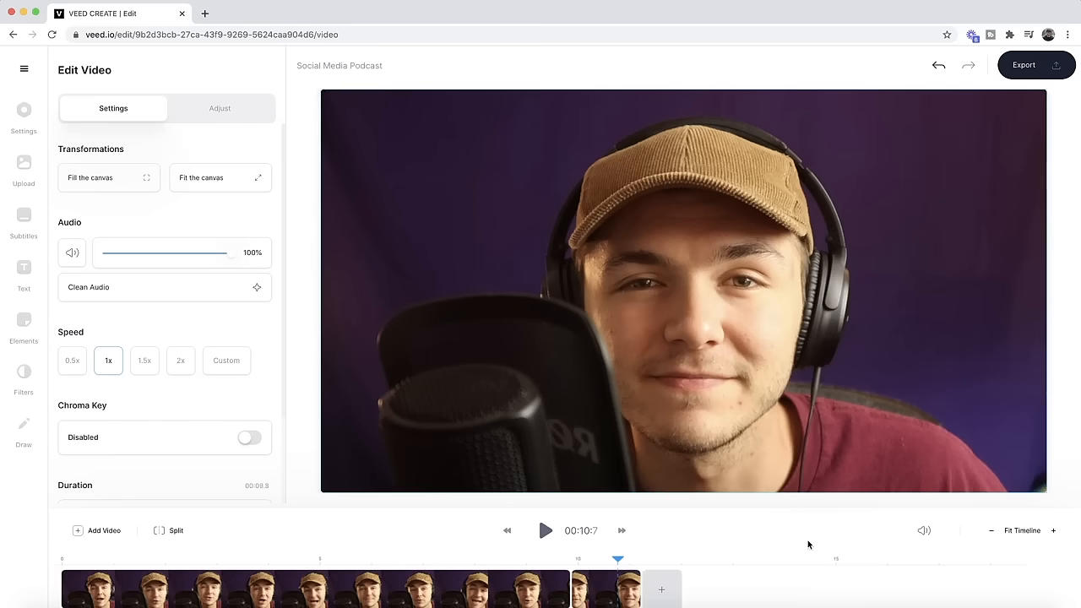
drag(619, 556, 640, 557)
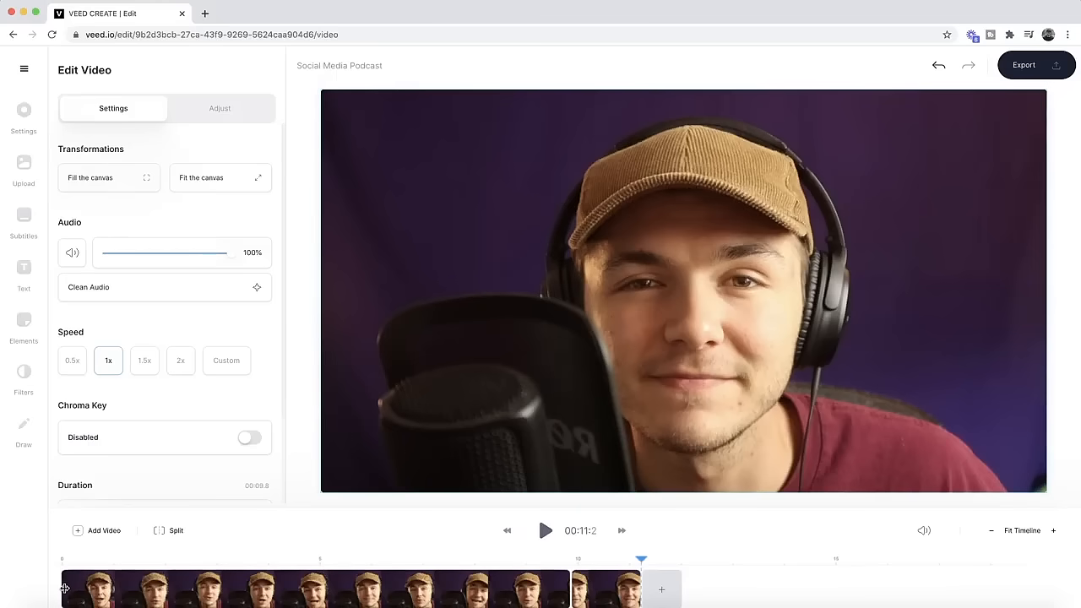
Try trimming about 3 seconds off the start of the first podcast clip and restore its full length.
drag(64, 589, 217, 583)
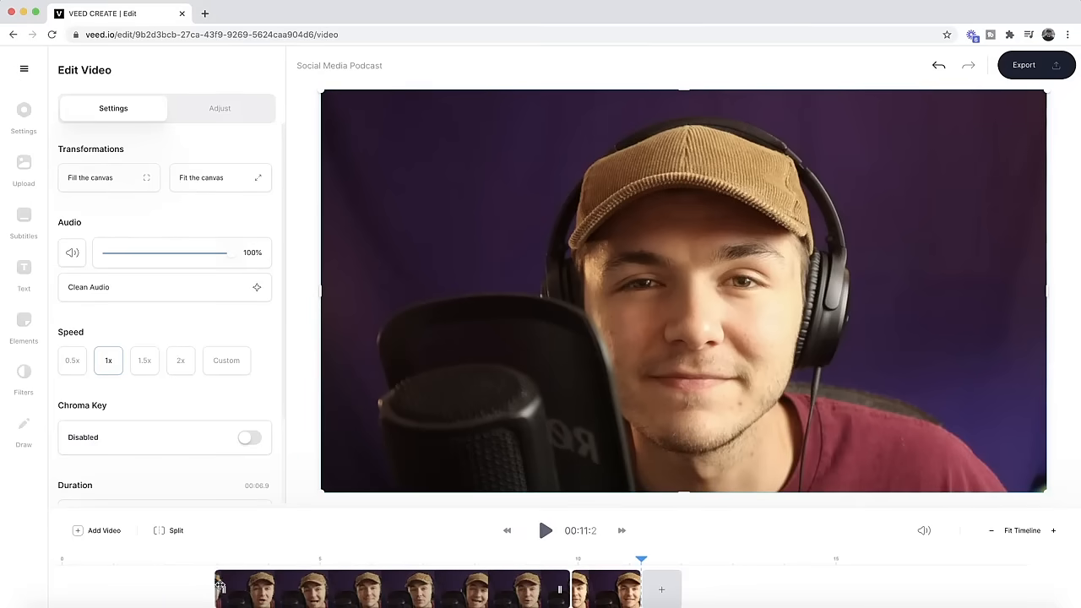
drag(220, 589, 40, 593)
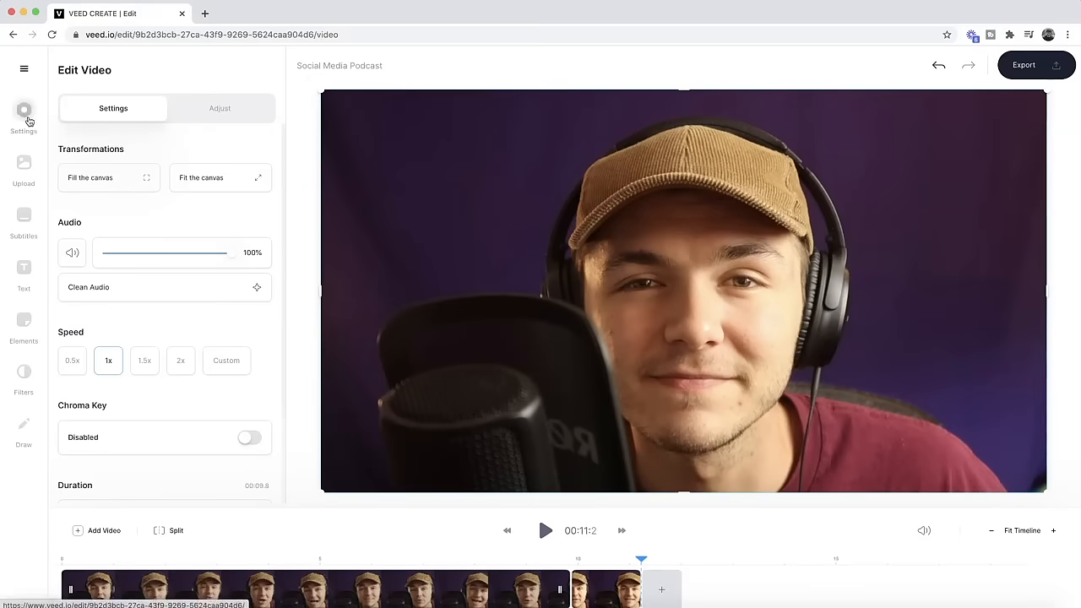
Change the project's canvas size to Square (1:1) and deselect the video.
click(27, 116)
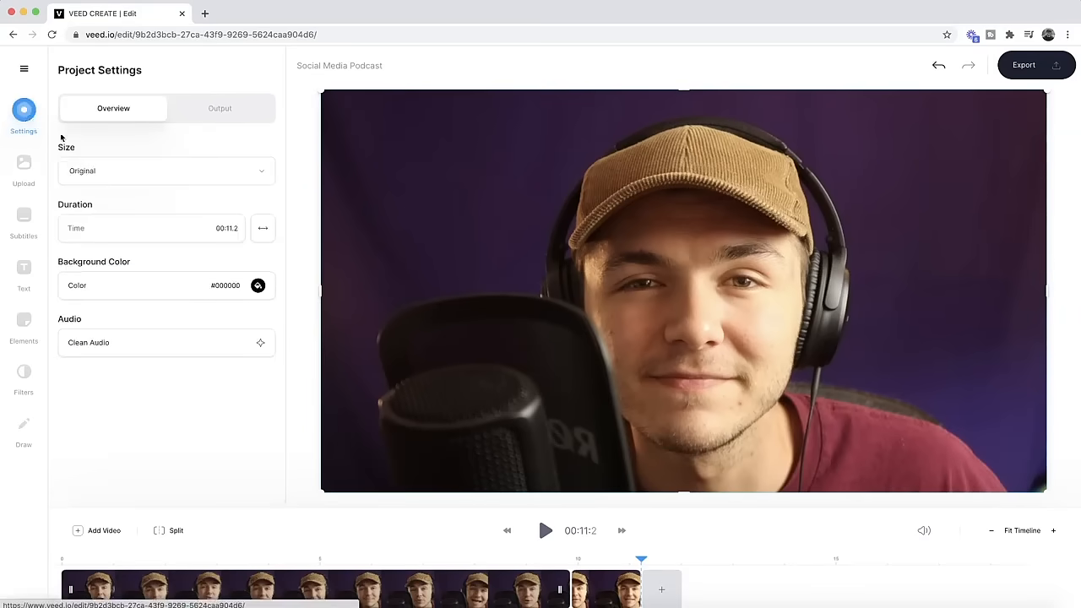
click(268, 182)
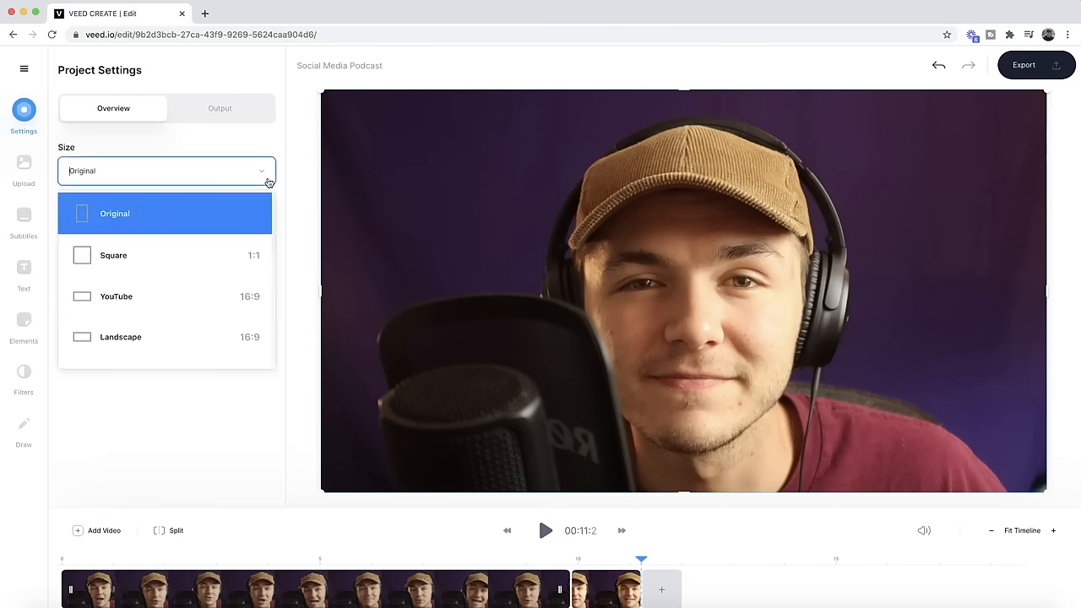
click(155, 265)
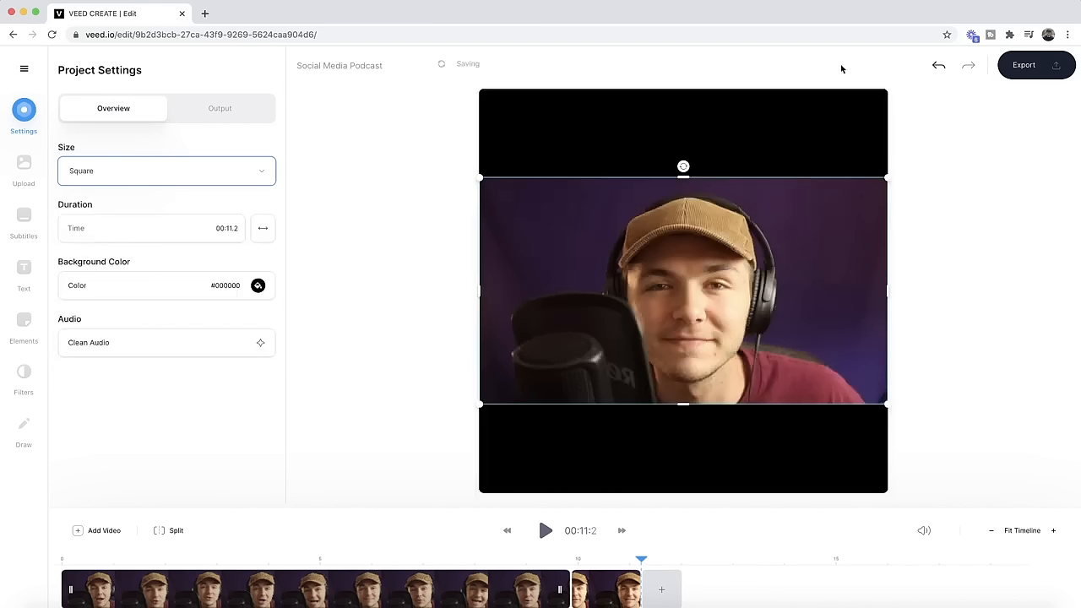
click(922, 129)
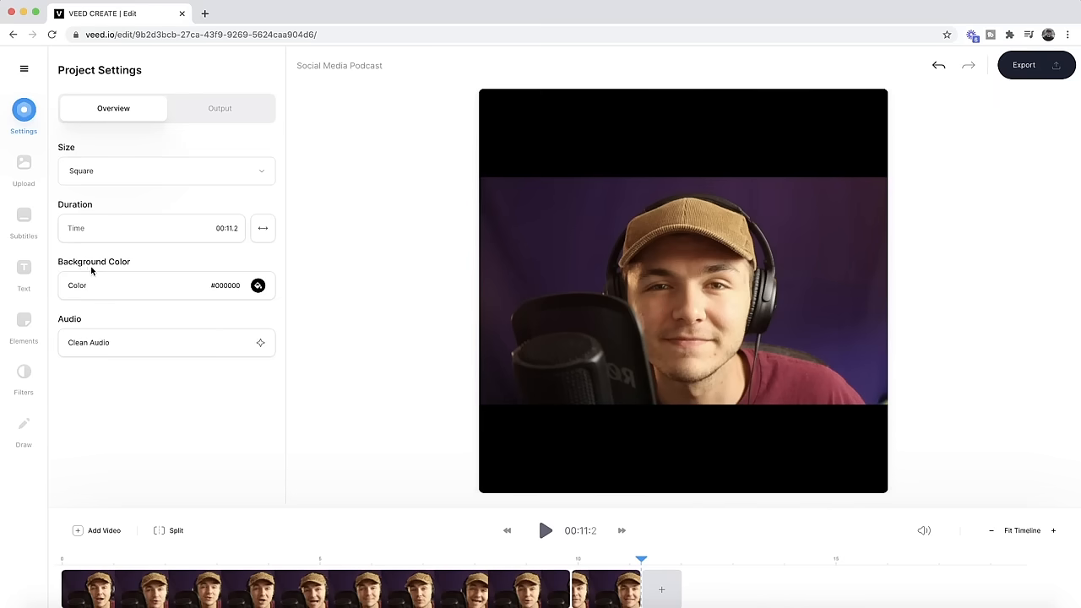
Set the project's background color to the pink-red brand color #FF006A.
click(257, 286)
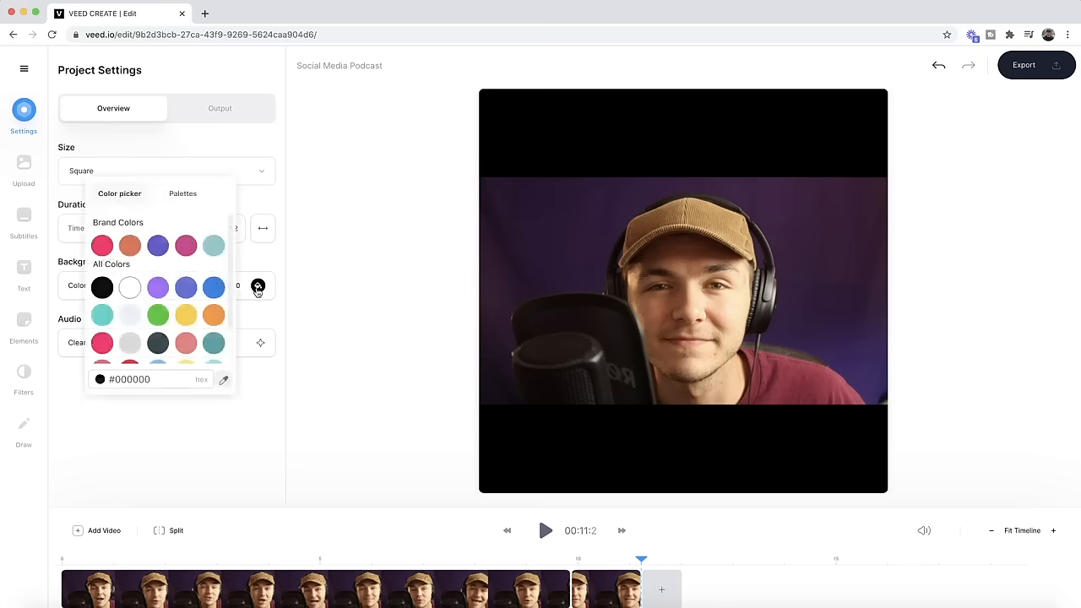
click(102, 246)
click(306, 177)
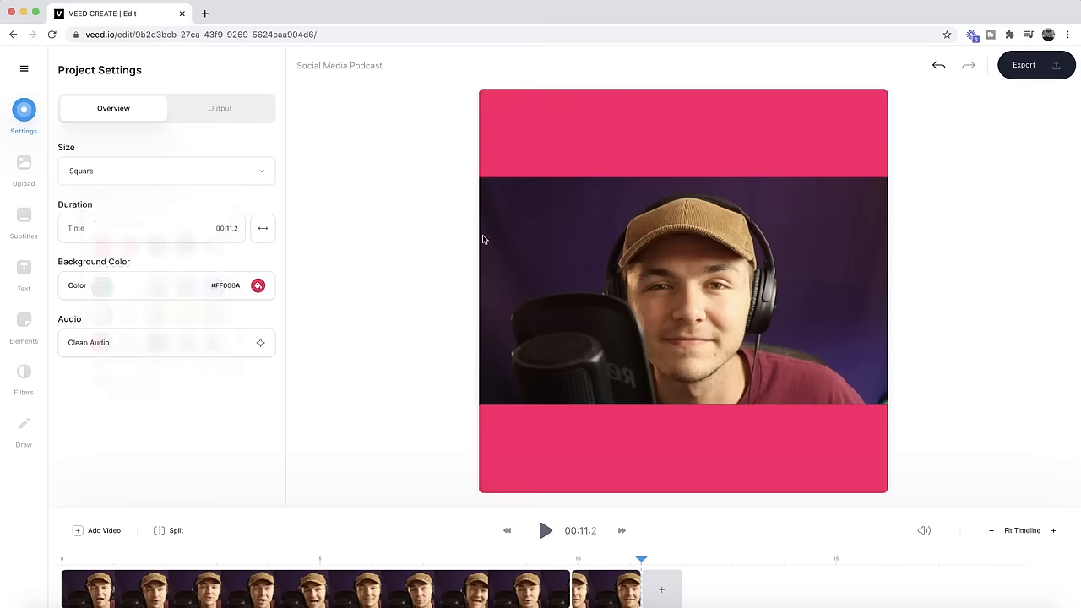
Select the short last podcast clip on the canvas and extend its lower edge downward over part of the pink background.
click(572, 258)
mouse_move(630, 263)
mouse_down()
mouse_move(631, 240)
mouse_move(630, 272)
mouse_up()
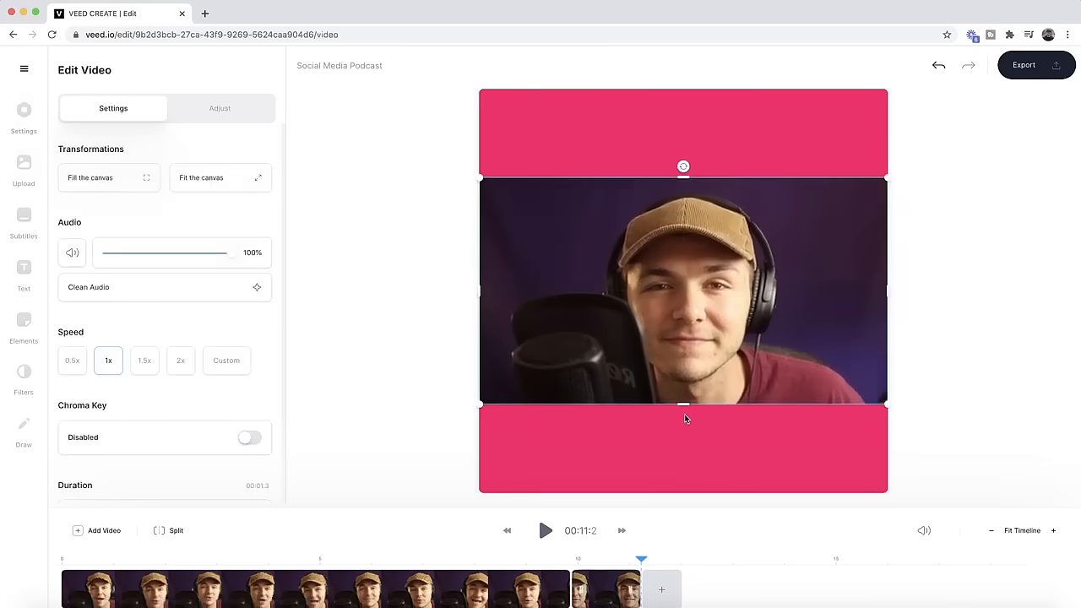
drag(684, 405, 683, 454)
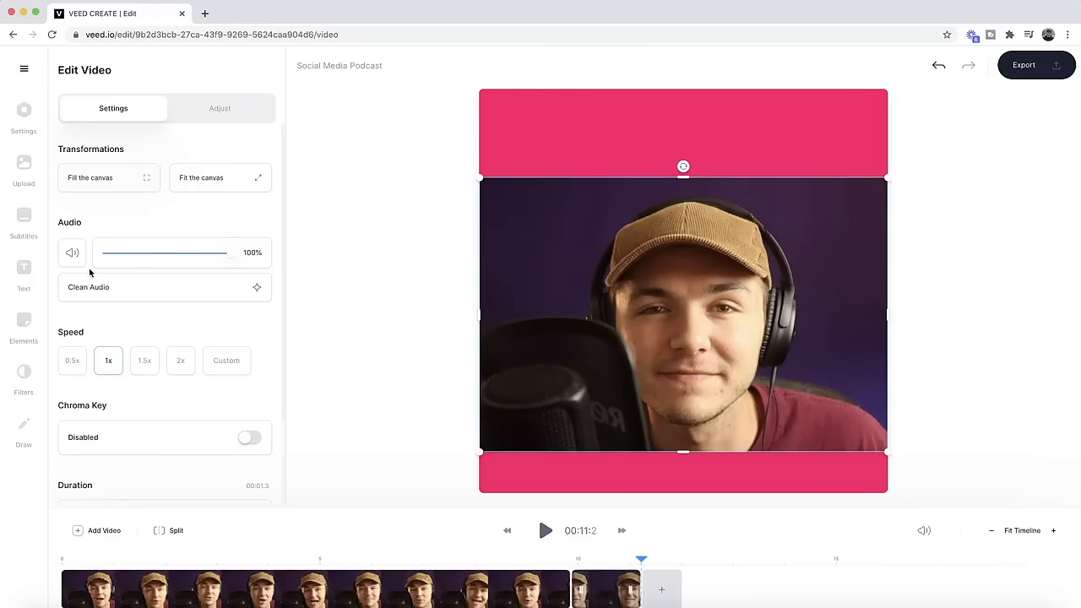
Add a headline title reading "SOCIAL MEDIA PODCAST" and set its font to Anton.
click(24, 268)
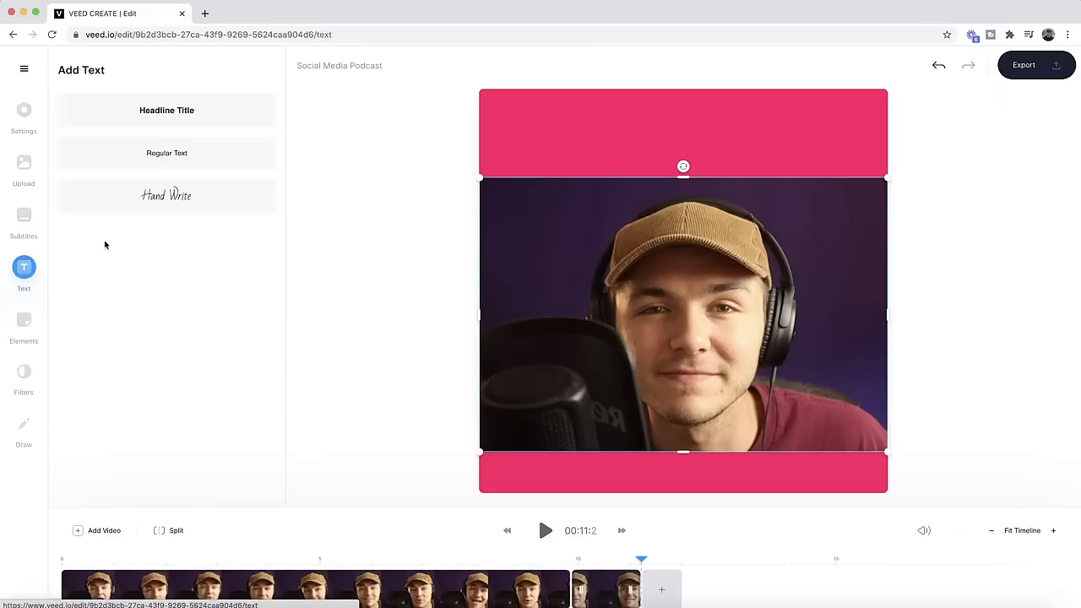
click(182, 114)
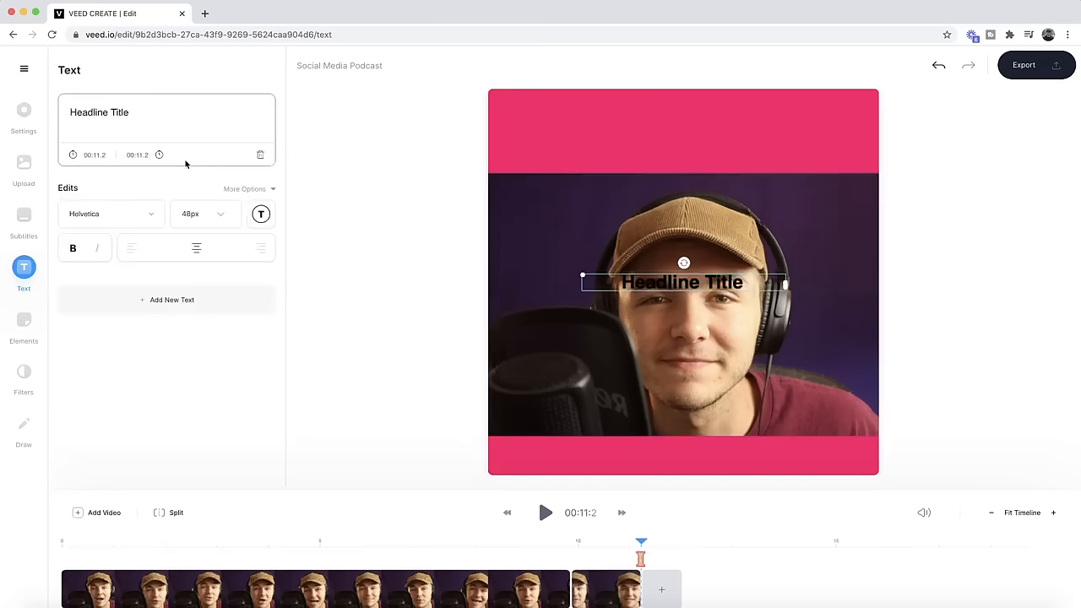
key(BackSpace)
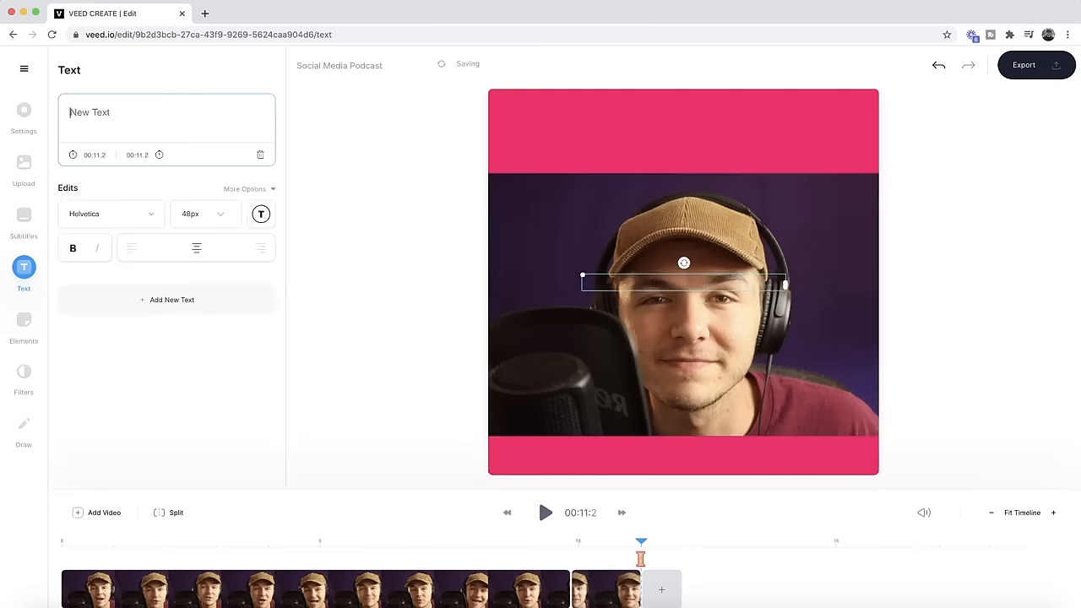
text(SOCIAL MEDIA PODCAST)
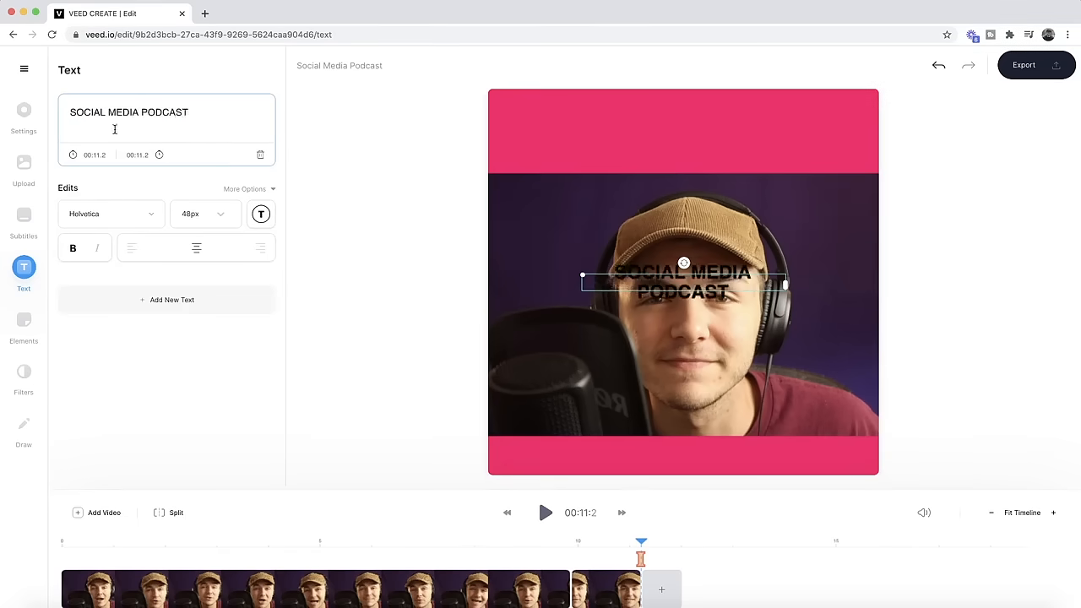
click(109, 213)
click(114, 332)
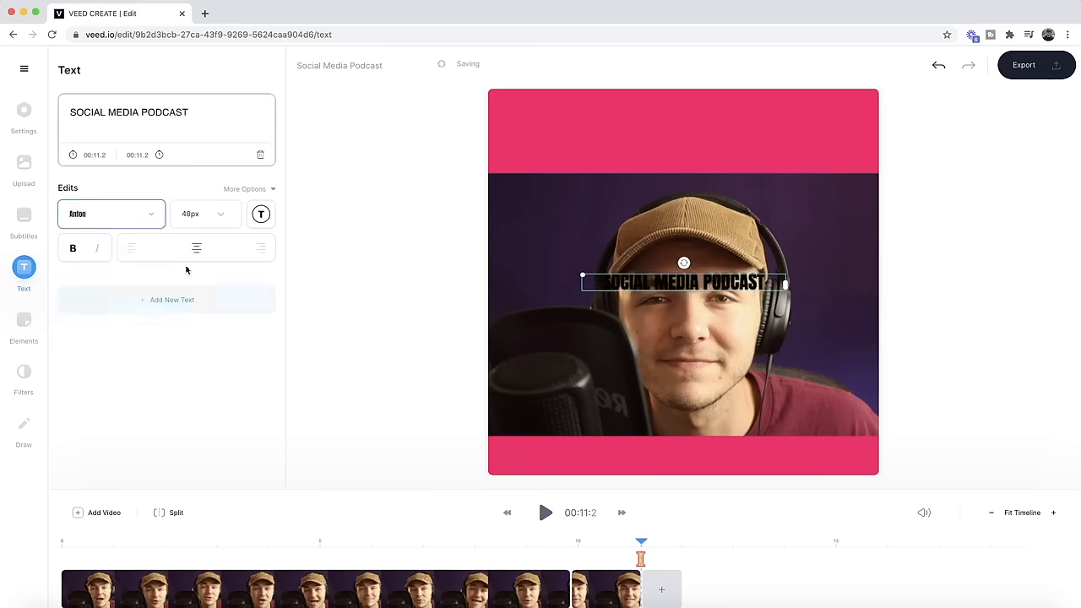
Color the headline white and move it into the pink band above the video.
click(260, 215)
click(228, 349)
drag(635, 280, 554, 114)
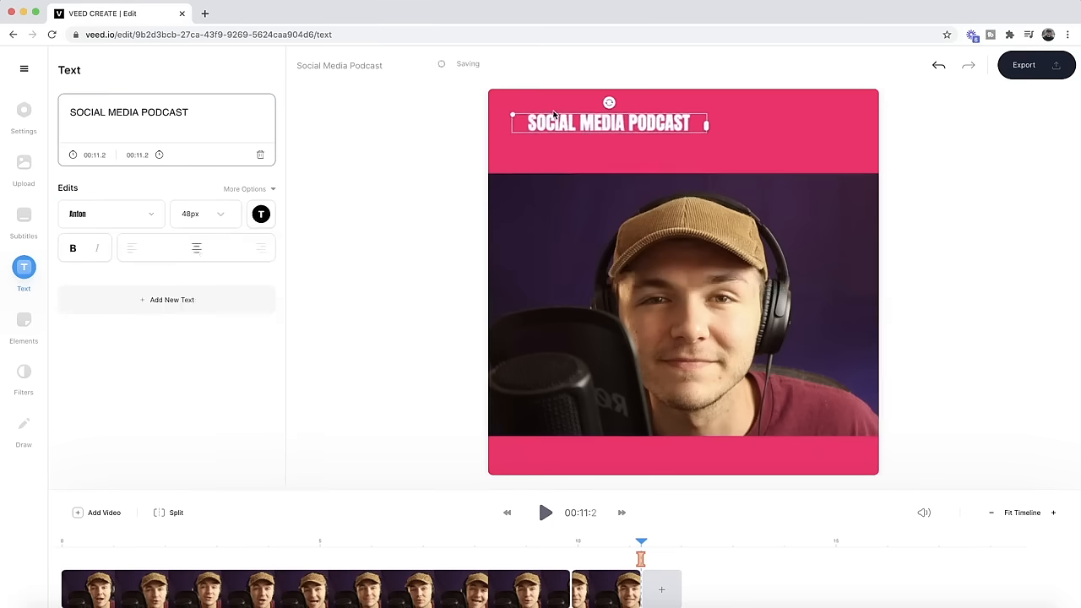
Enlarge the headline to 110px and position it across the full width of the pink band above the video.
click(220, 213)
scroll(211, 338, down, 2)
click(207, 359)
click(386, 241)
click(608, 127)
drag(706, 125, 829, 136)
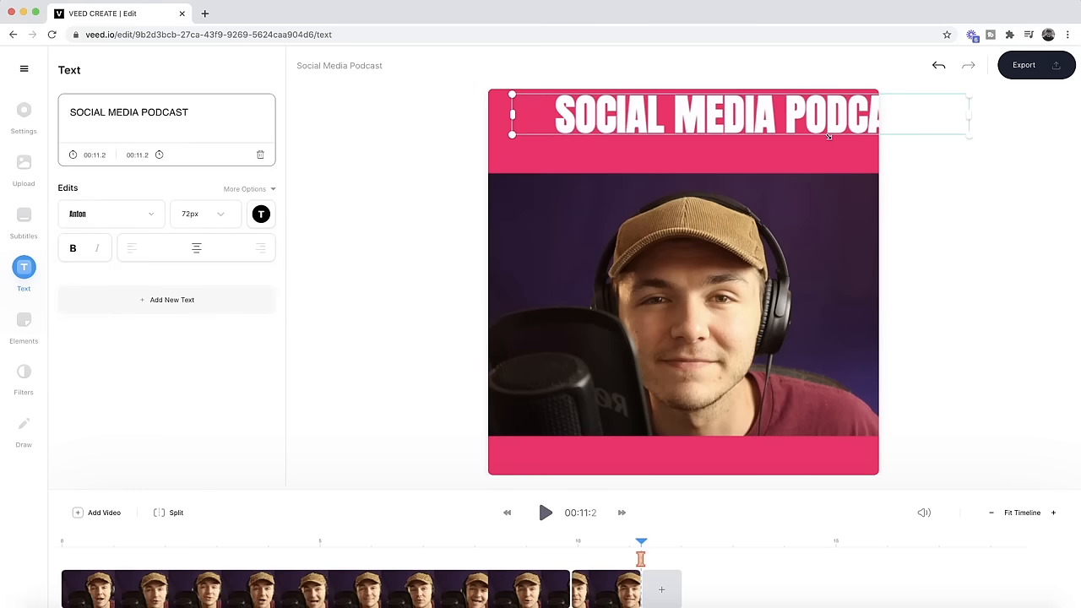
drag(512, 114, 571, 127)
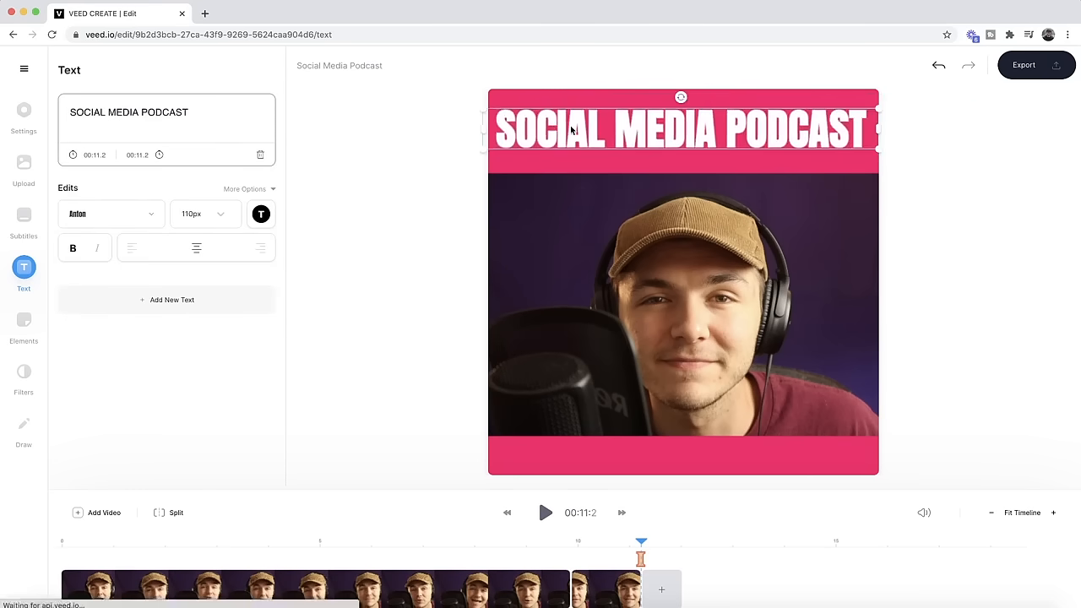
Shift the video clip and the headline upward to leave a taller pink band below, keeping the headline centered horizontally.
click(611, 217)
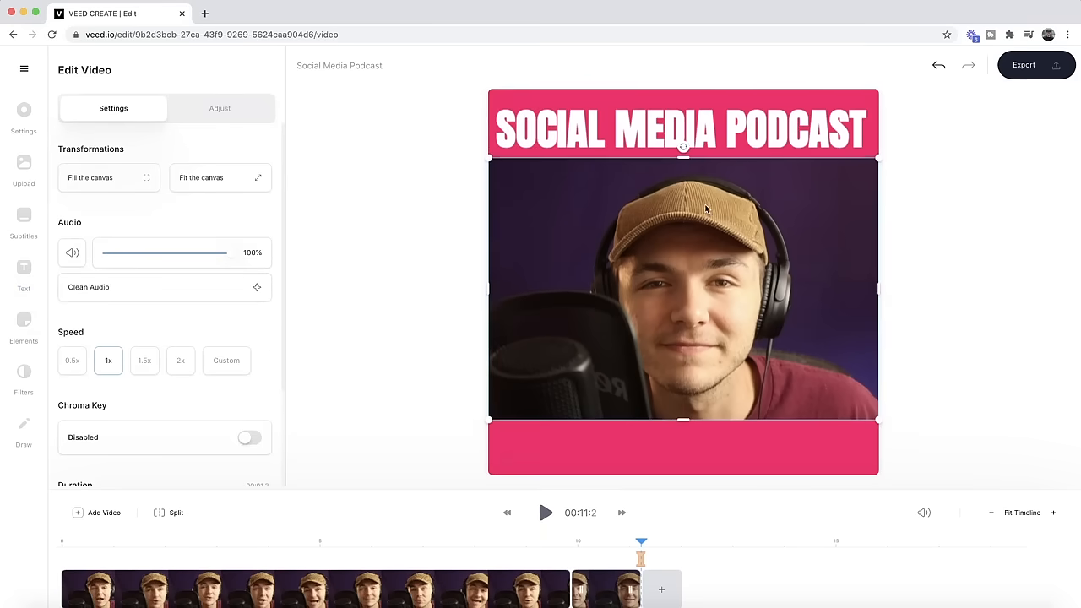
click(700, 129)
drag(702, 126, 702, 117)
drag(712, 189, 713, 182)
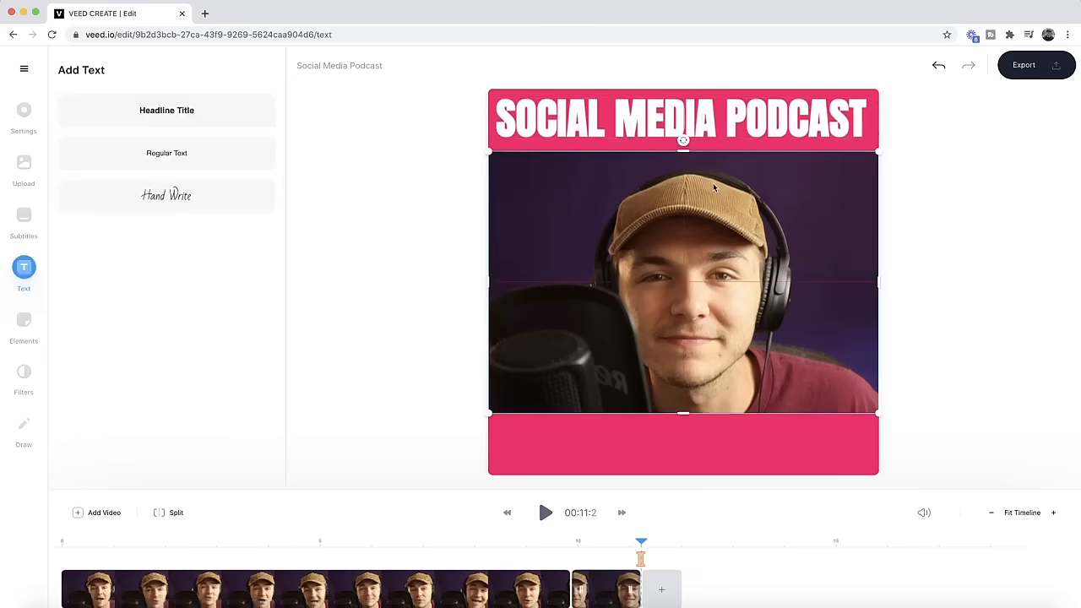
click(697, 119)
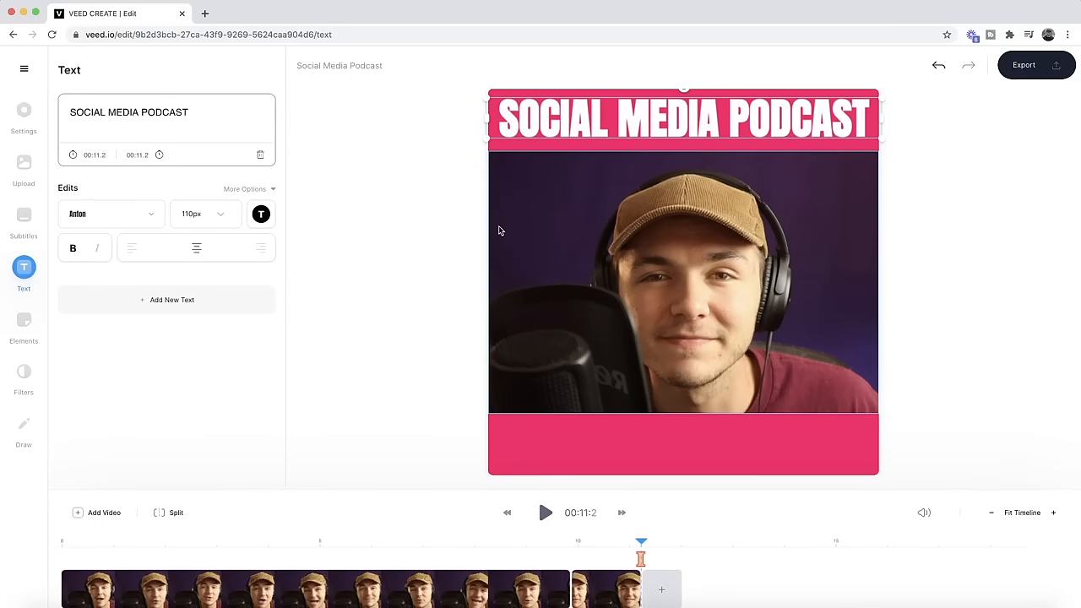
Generate automatic subtitles for the video with English (United States) as the detected language.
click(27, 223)
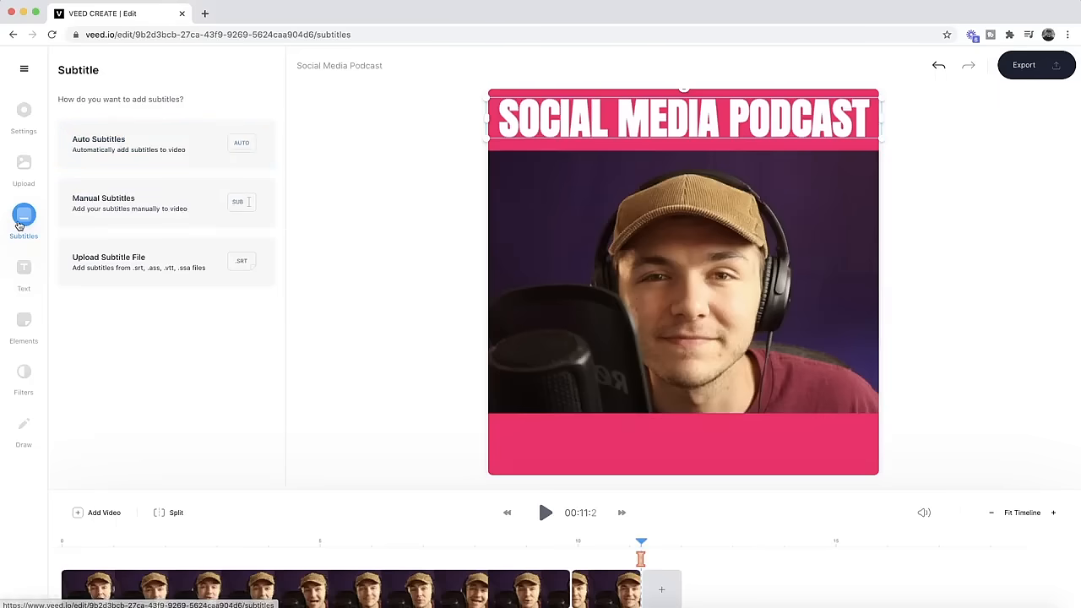
click(123, 150)
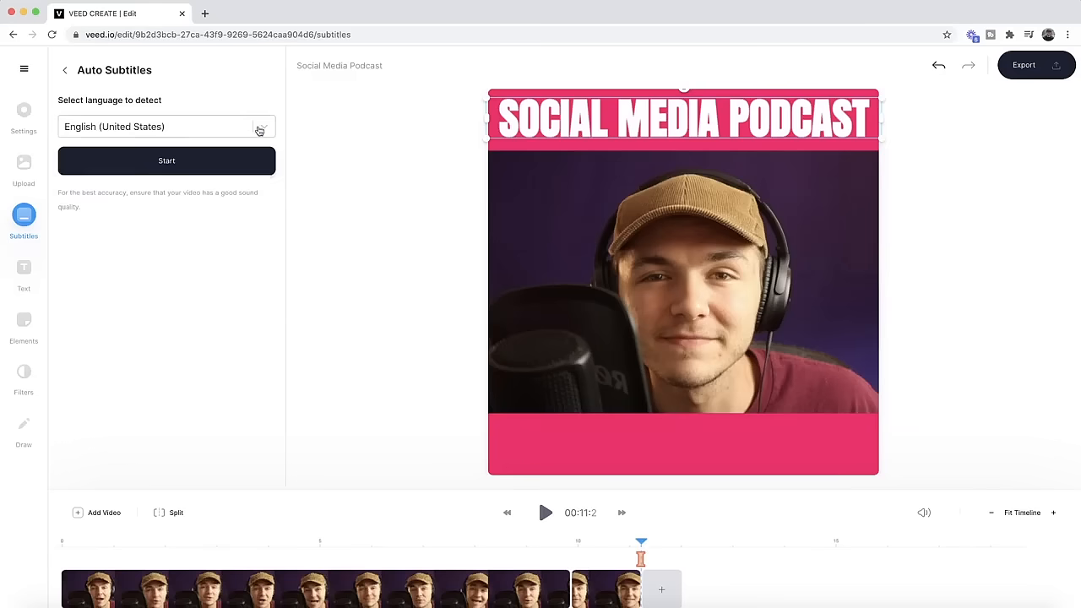
click(265, 127)
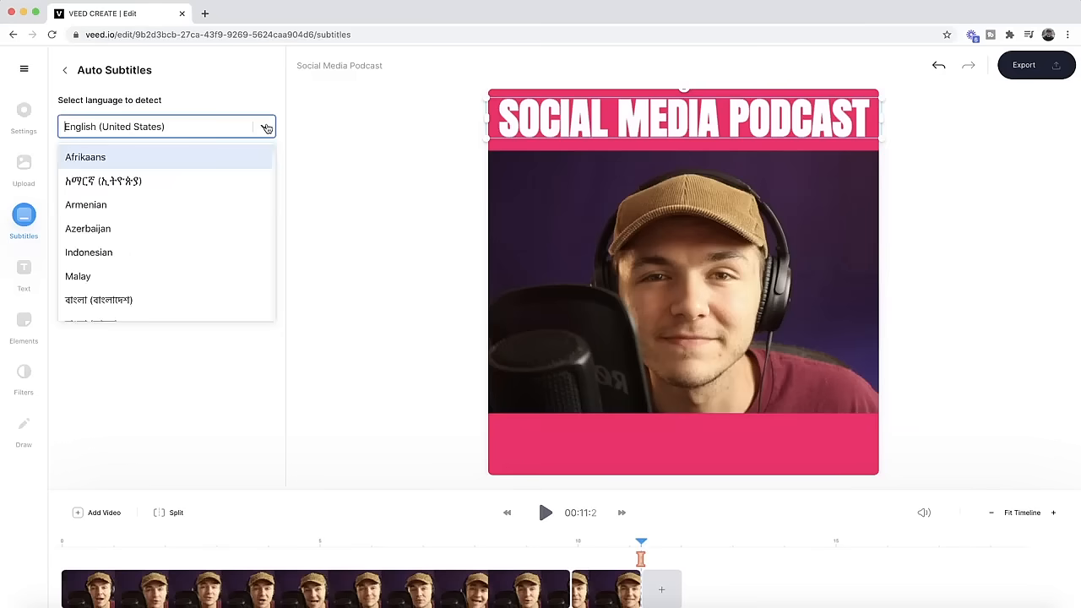
click(197, 423)
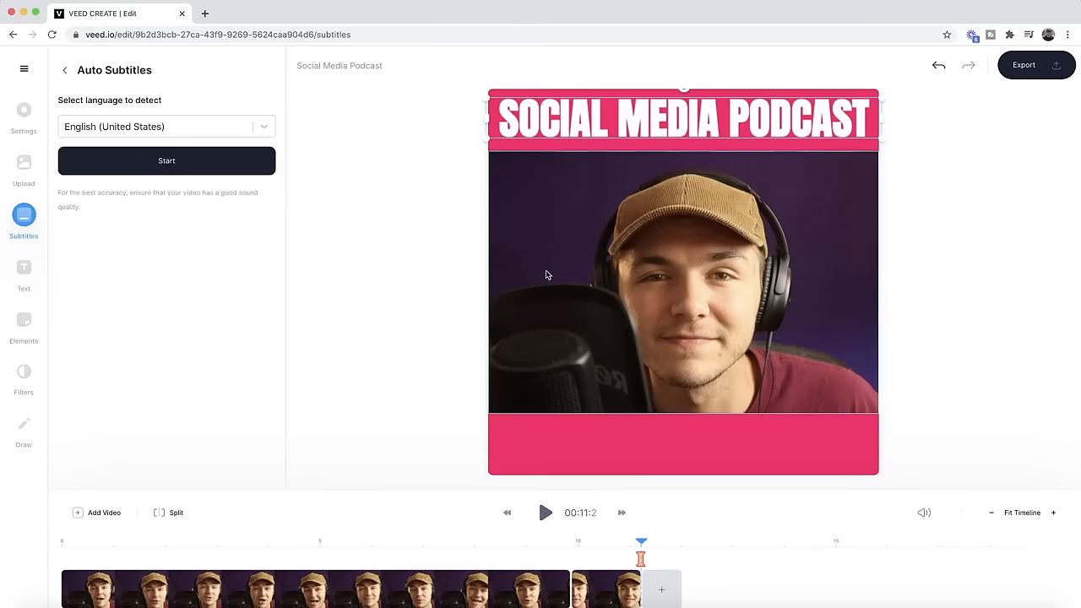
click(171, 166)
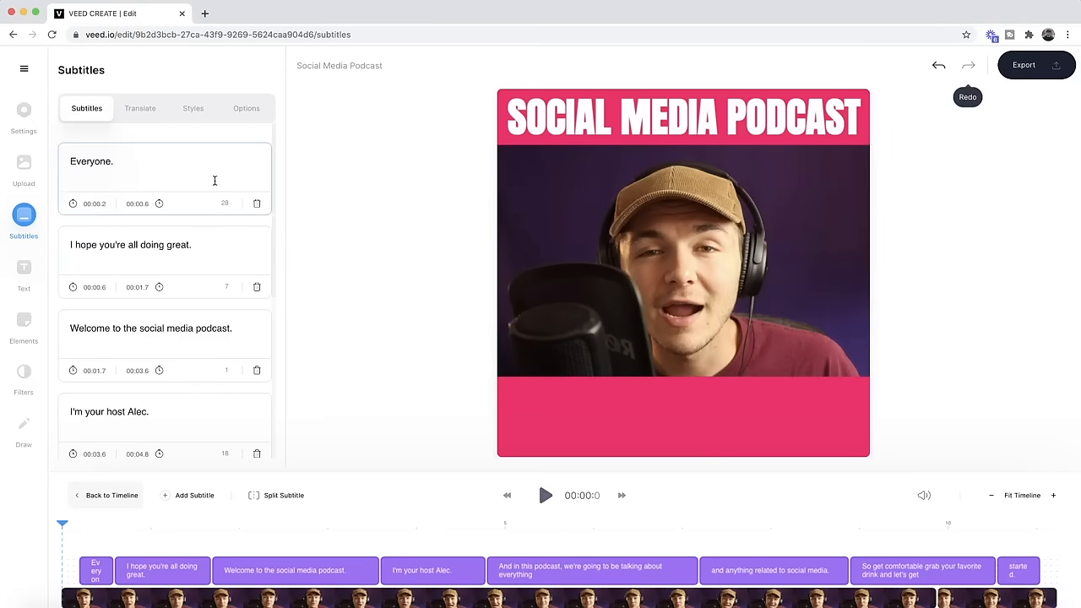
Review the generated subtitles and move the subtitle block down to the middle of the lower pink band.
scroll(195, 273, down, 2)
scroll(194, 274, down, 2)
scroll(177, 279, up, 4)
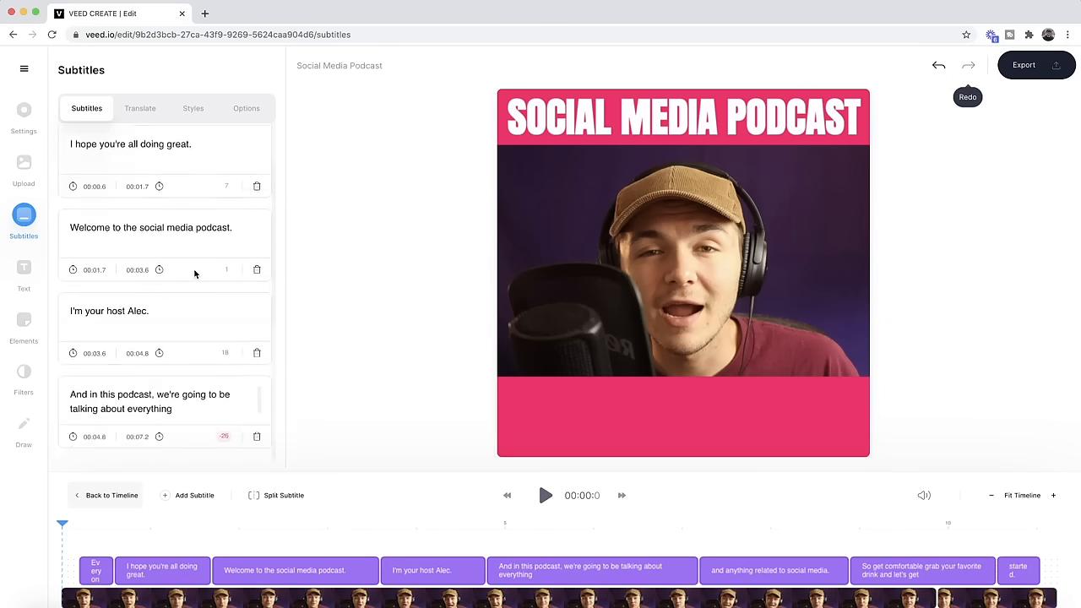
click(101, 526)
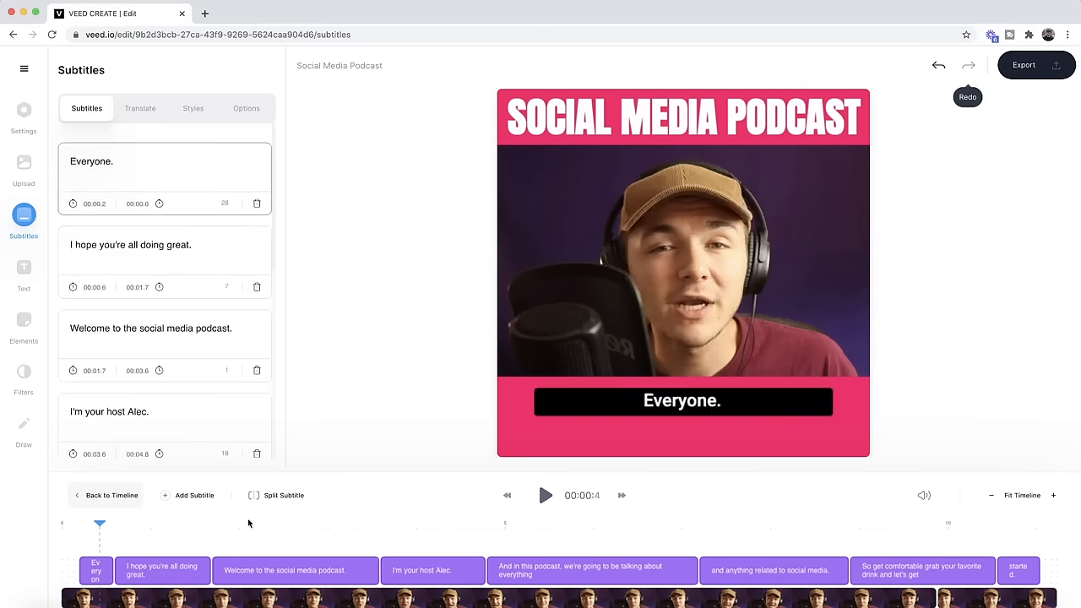
click(340, 528)
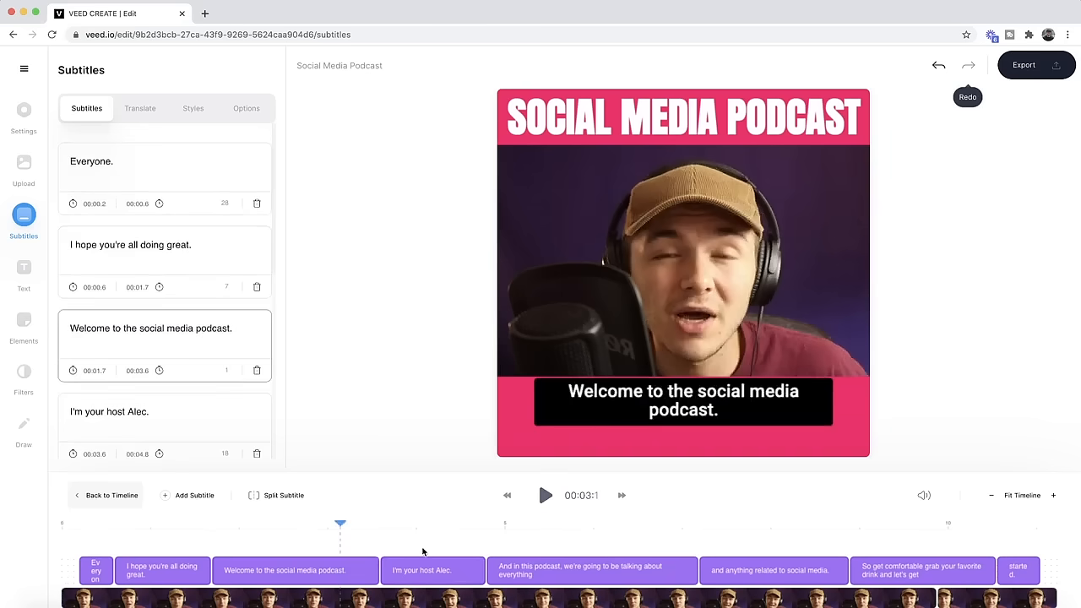
click(608, 415)
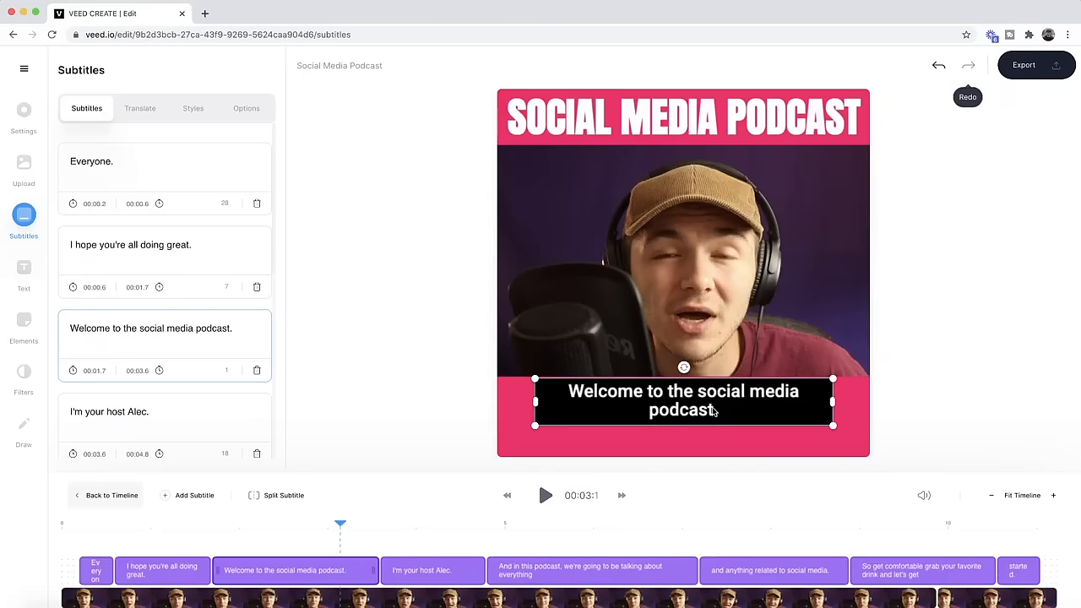
drag(714, 409, 714, 431)
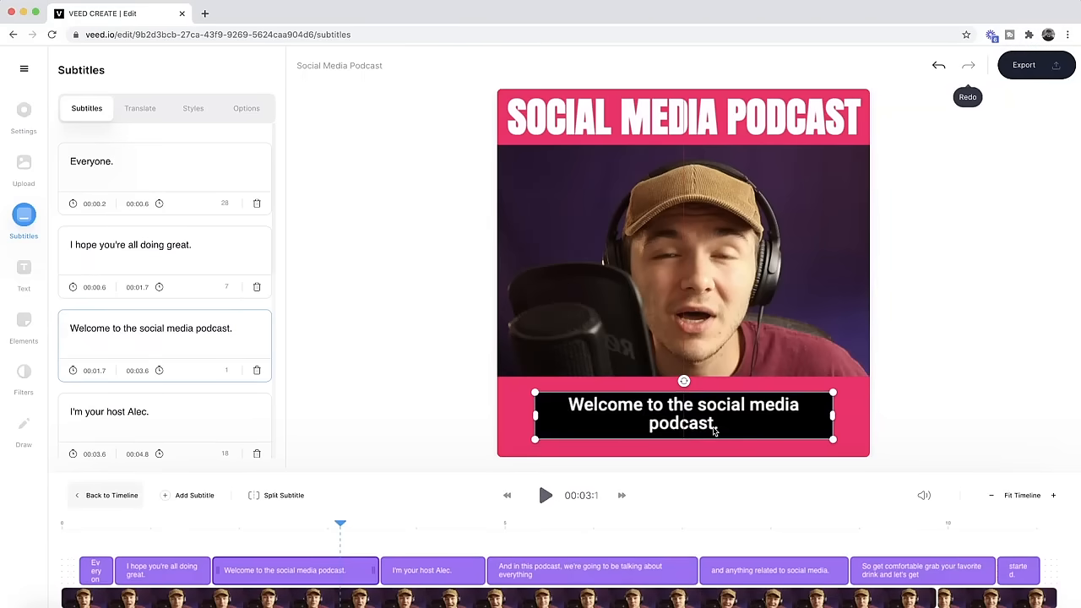
Preview the subtitles at several points and play the video from the start to check their text and placement.
click(468, 521)
click(601, 522)
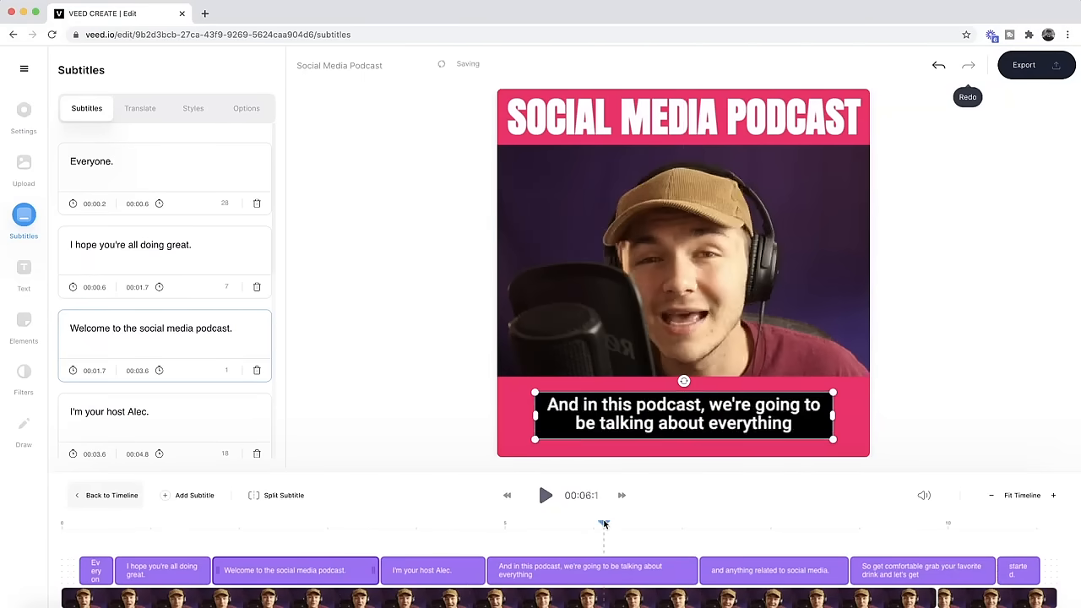
click(714, 522)
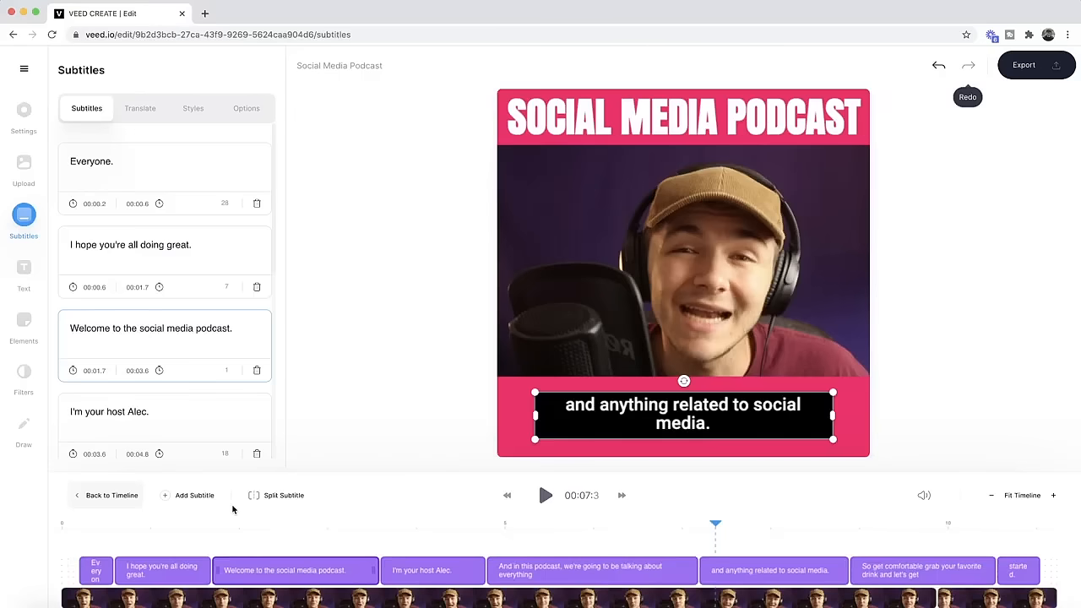
click(156, 528)
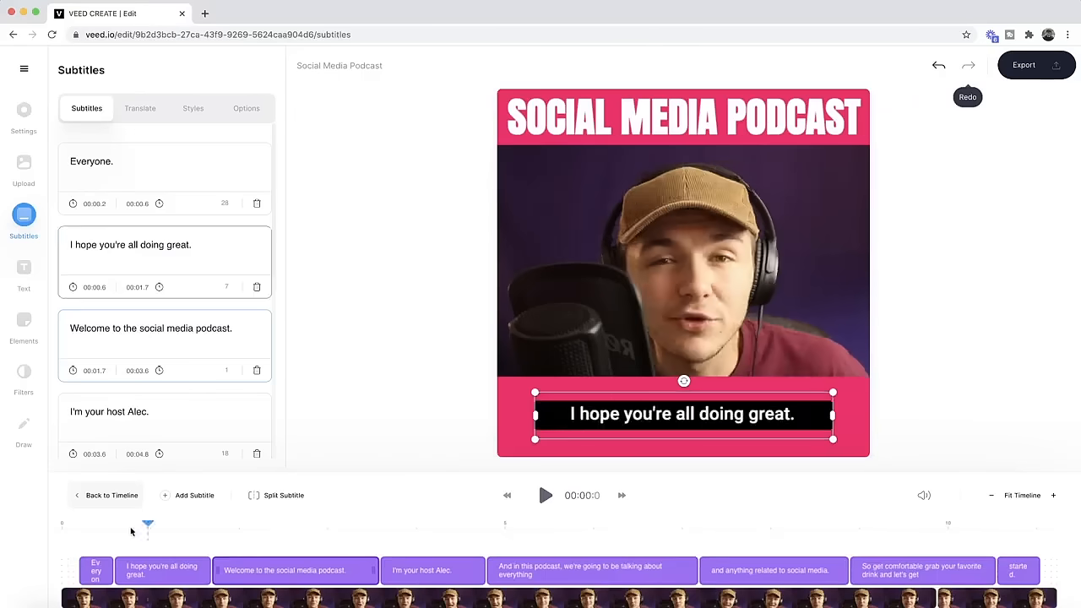
click(51, 530)
click(545, 495)
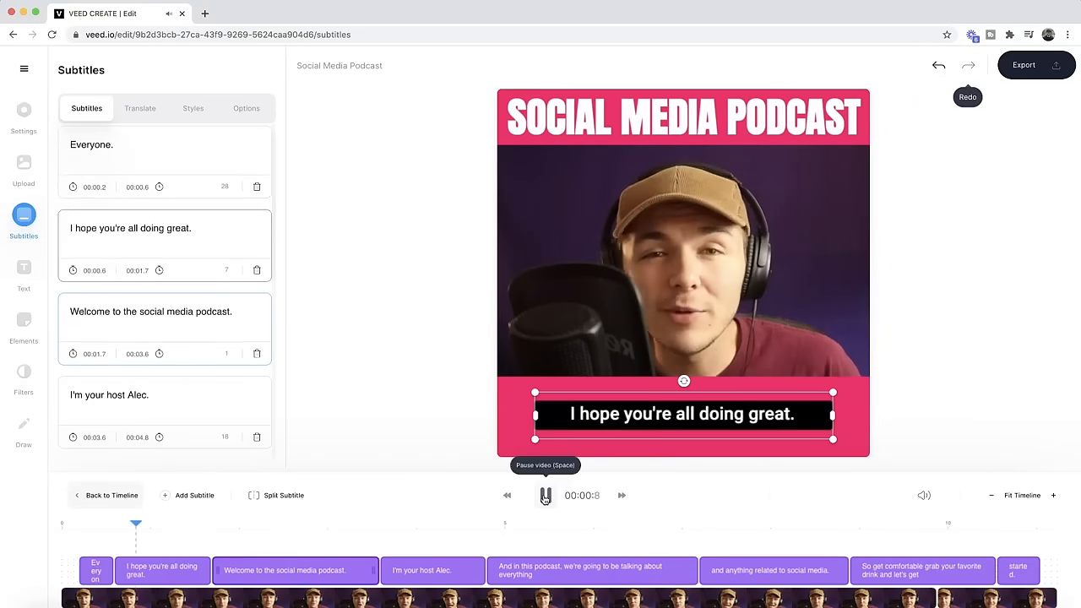
click(427, 432)
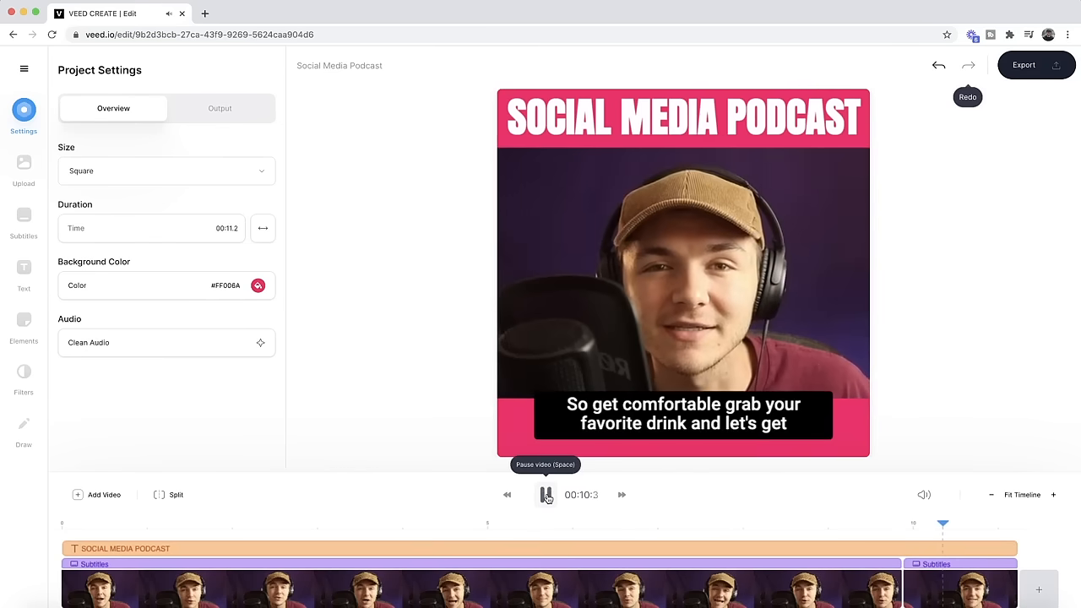
click(894, 525)
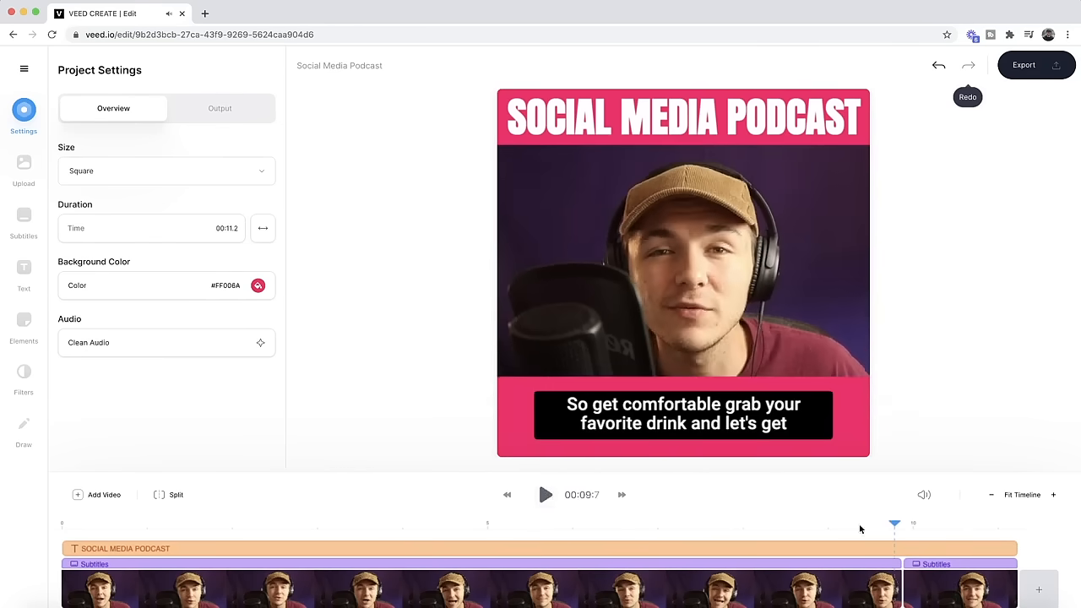
Correct the text of the first subtitle to "Hey everyone.".
click(369, 565)
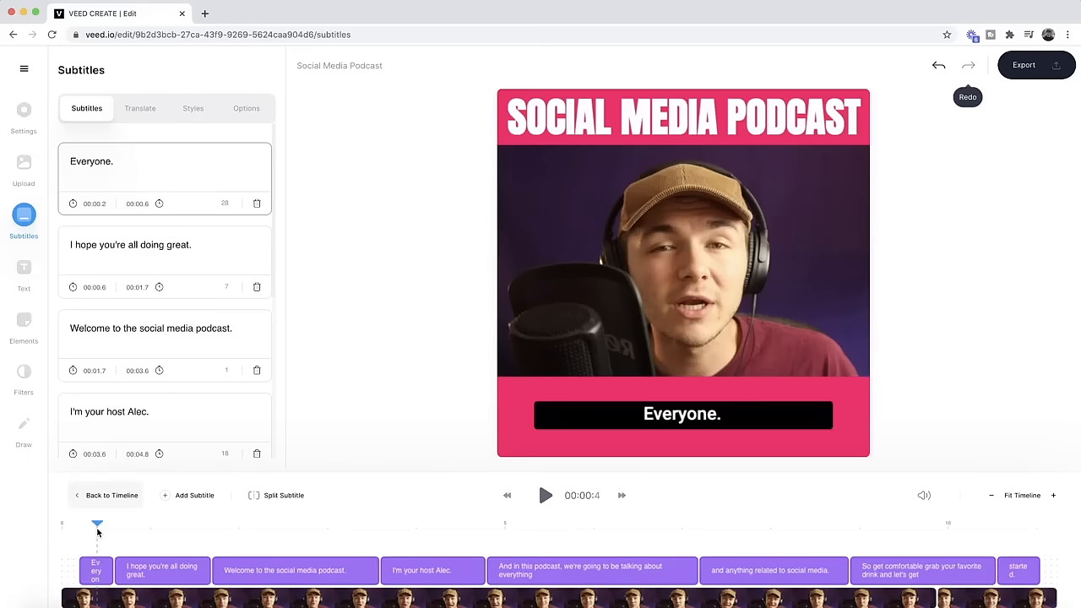
click(102, 169)
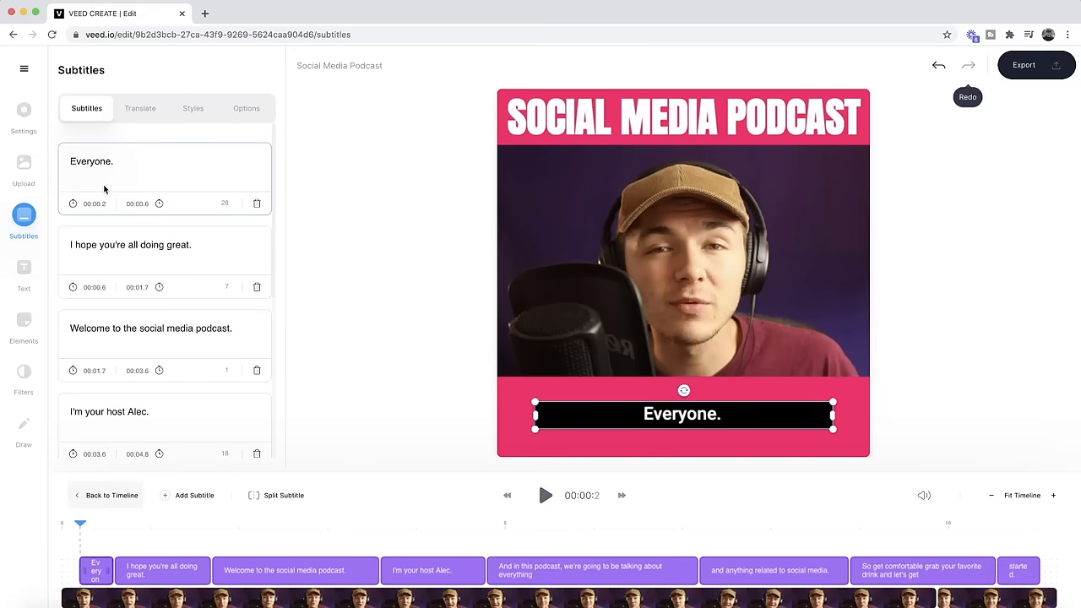
key(BackSpace)
text(Hey e)
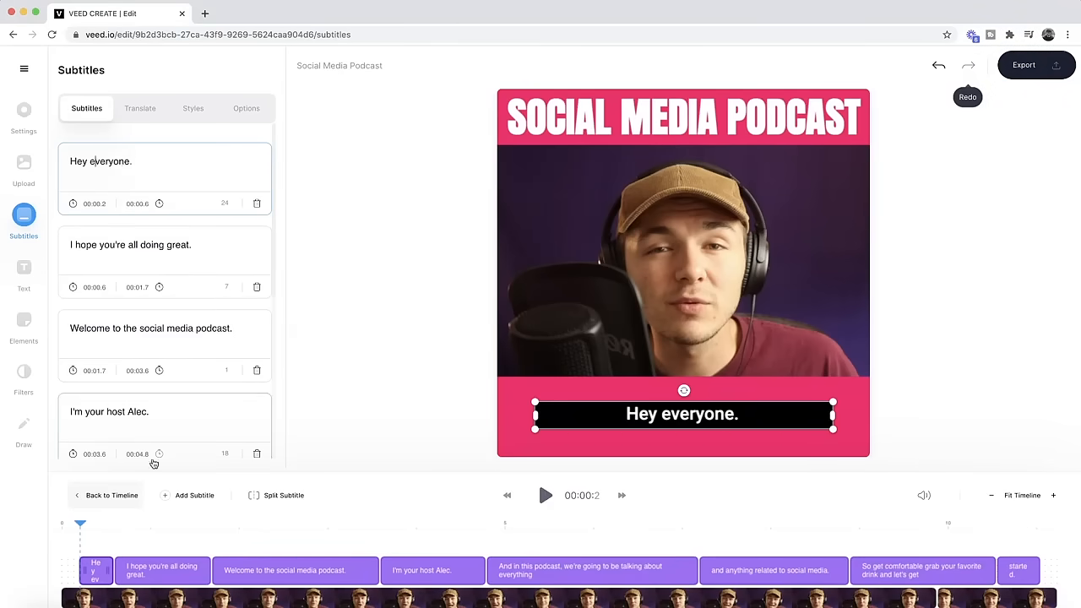
Extend the first subtitle and the headline title back to start at 00:00.0.
mouse_move(80, 523)
mouse_down()
mouse_move(140, 522)
mouse_move(61, 524)
mouse_up()
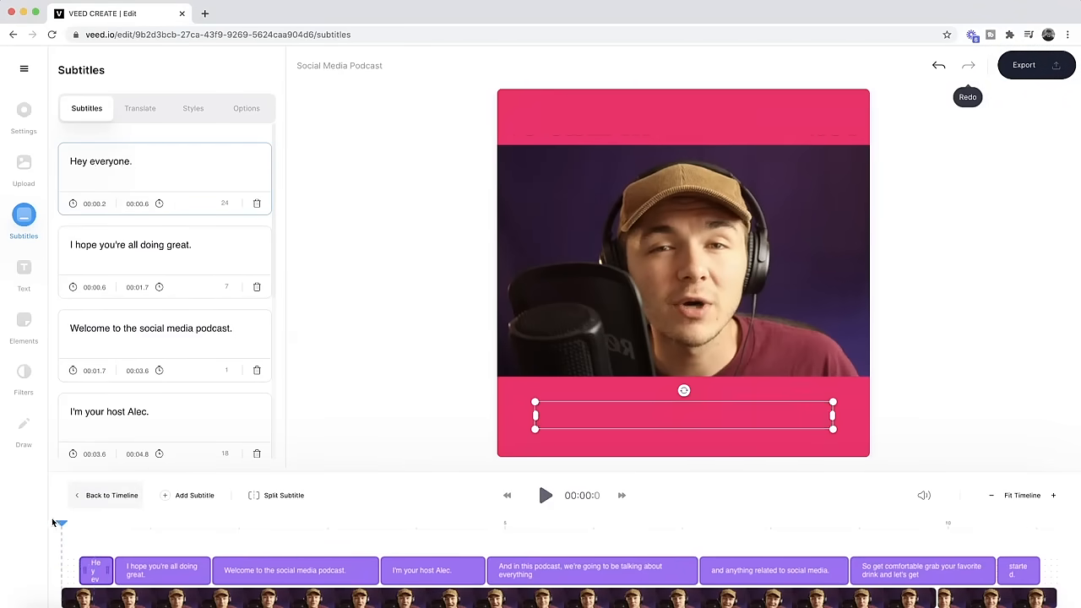
mouse_move(74, 568)
mouse_down()
mouse_move(57, 568)
mouse_move(82, 563)
mouse_up()
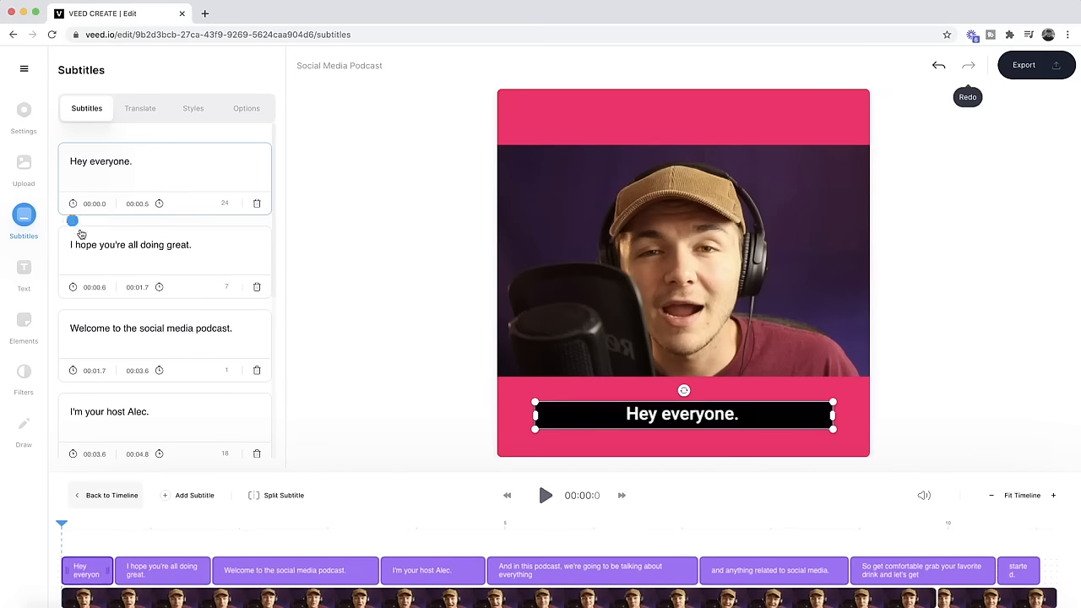
click(108, 495)
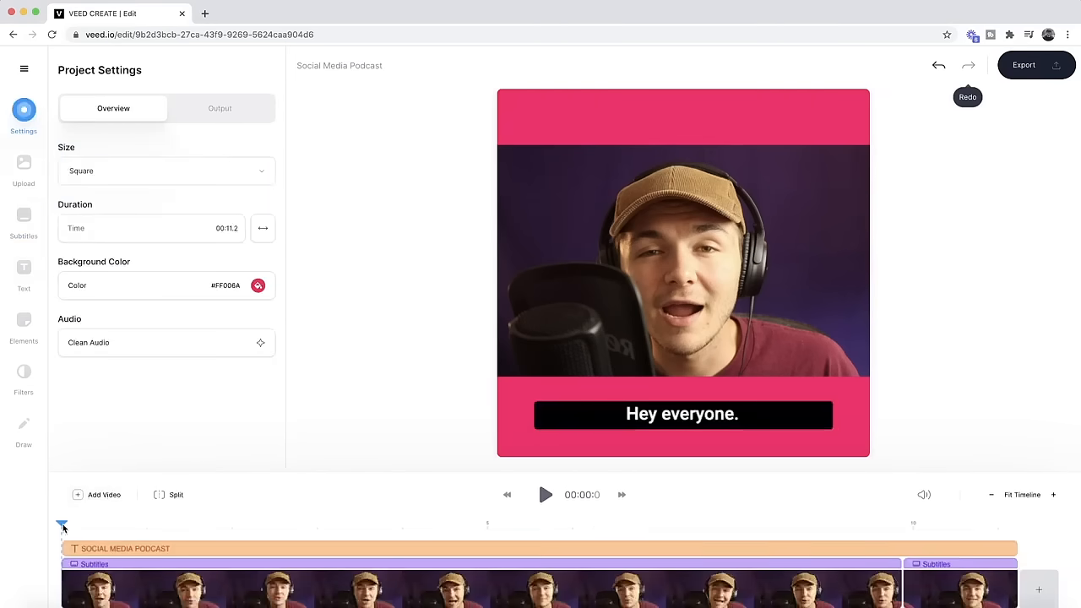
click(114, 549)
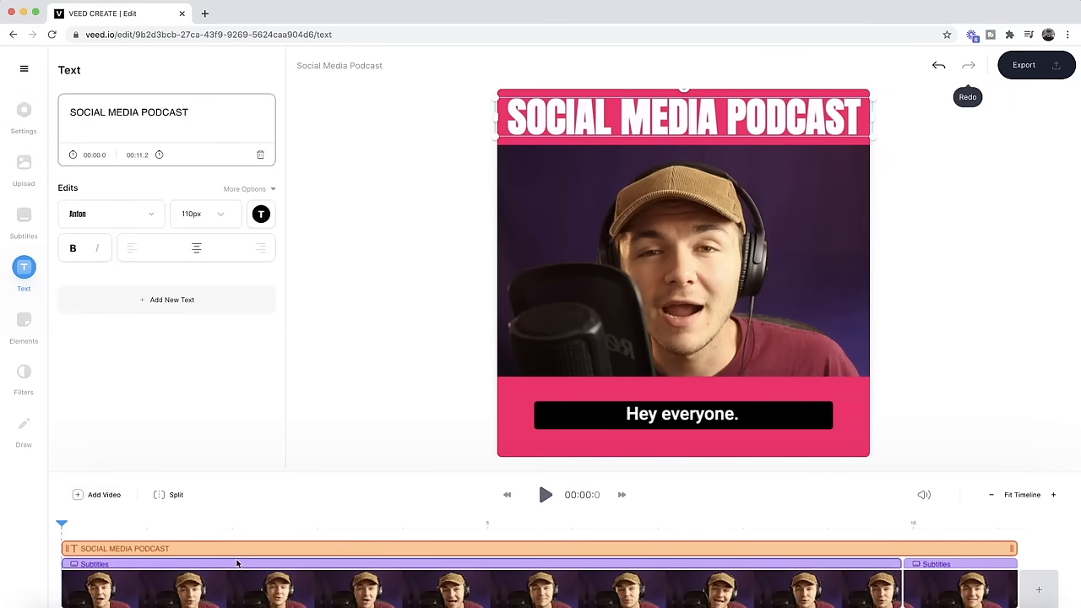
Remove "grab your favorite drink" from the second-to-last subtitle so it reads "So get comfortable and let's get".
click(237, 563)
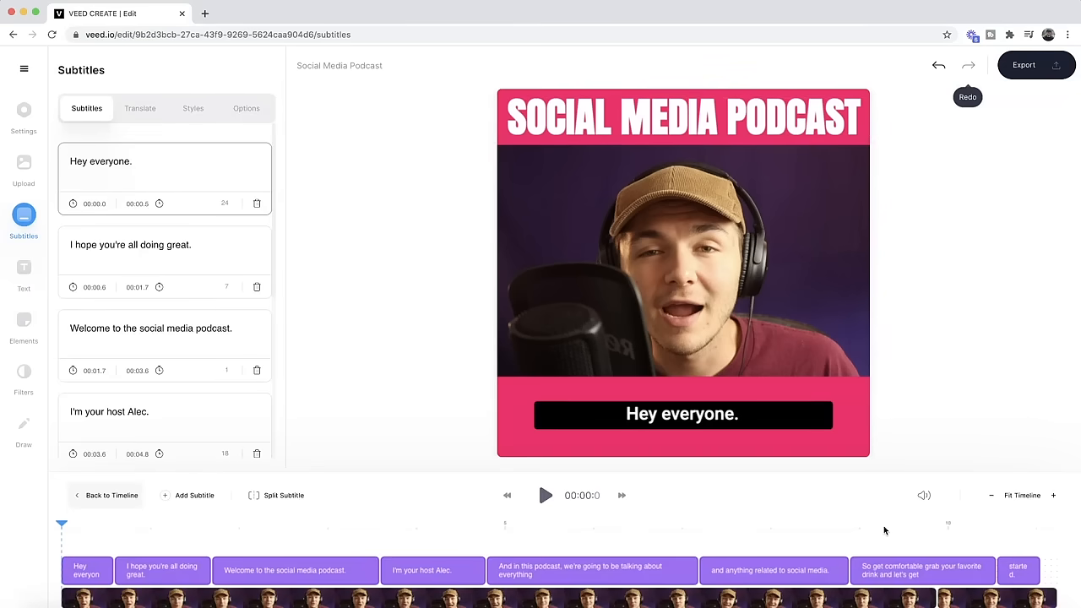
drag(884, 530, 934, 520)
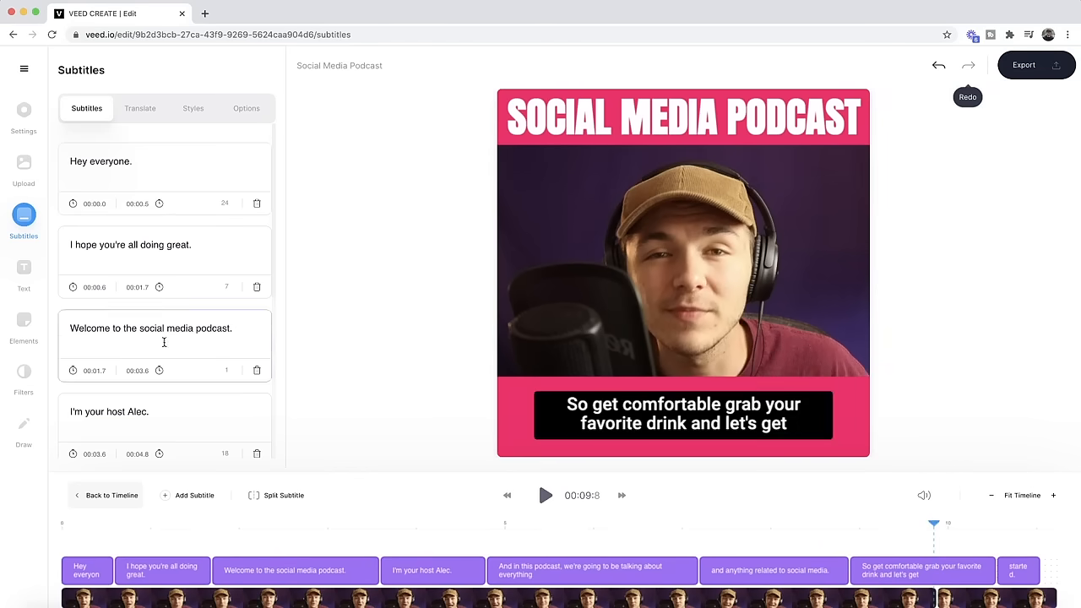
scroll(161, 340, down, 5)
click(157, 232)
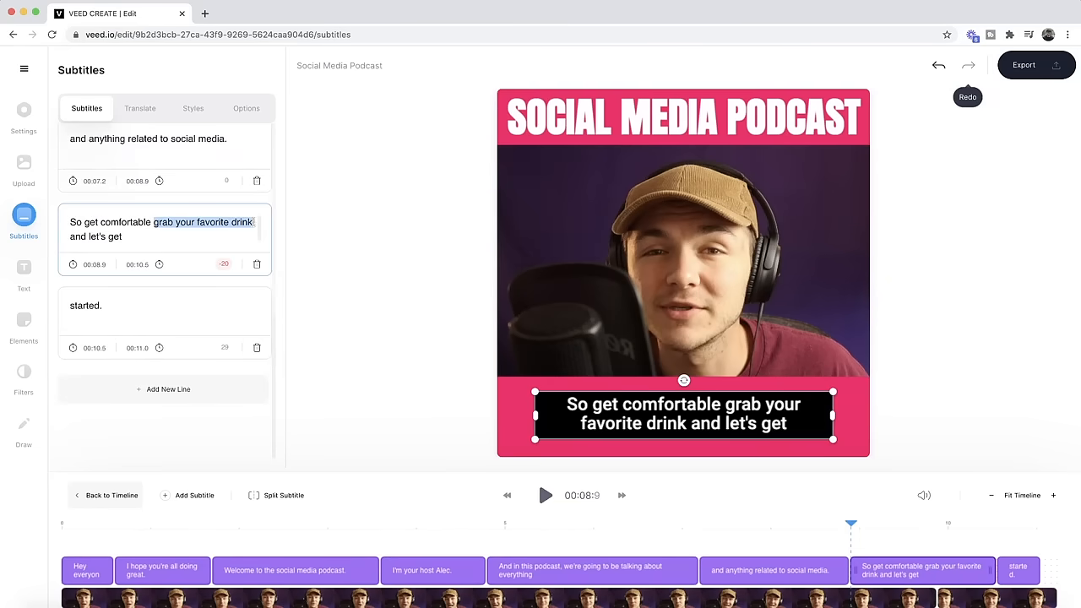
key(BackSpace)
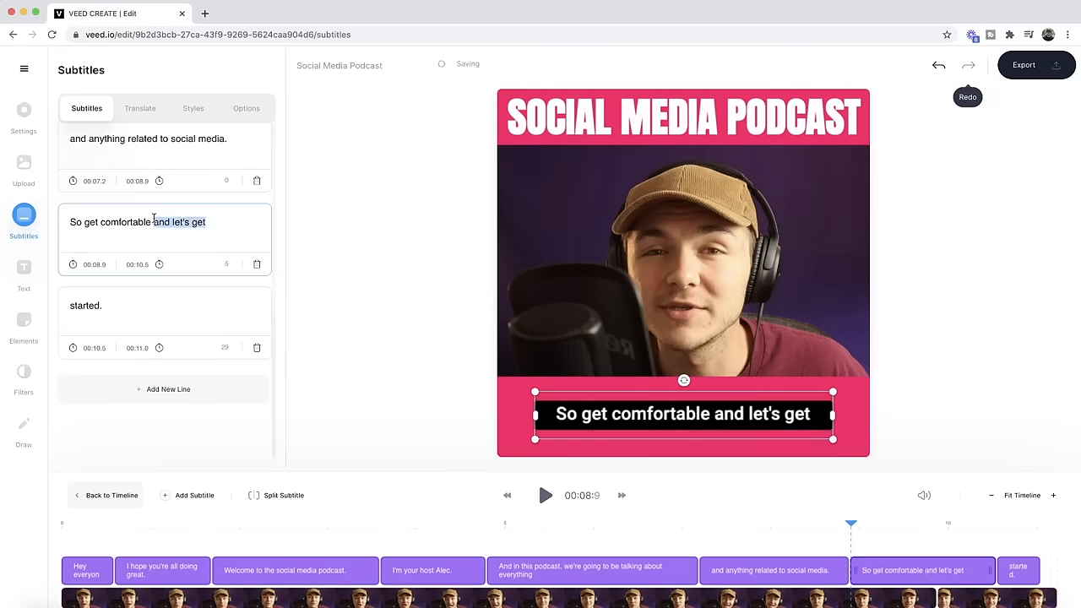
Merge the last two subtitles into "So get comfortable and let's get started." and delete the emptied last line.
click(139, 302)
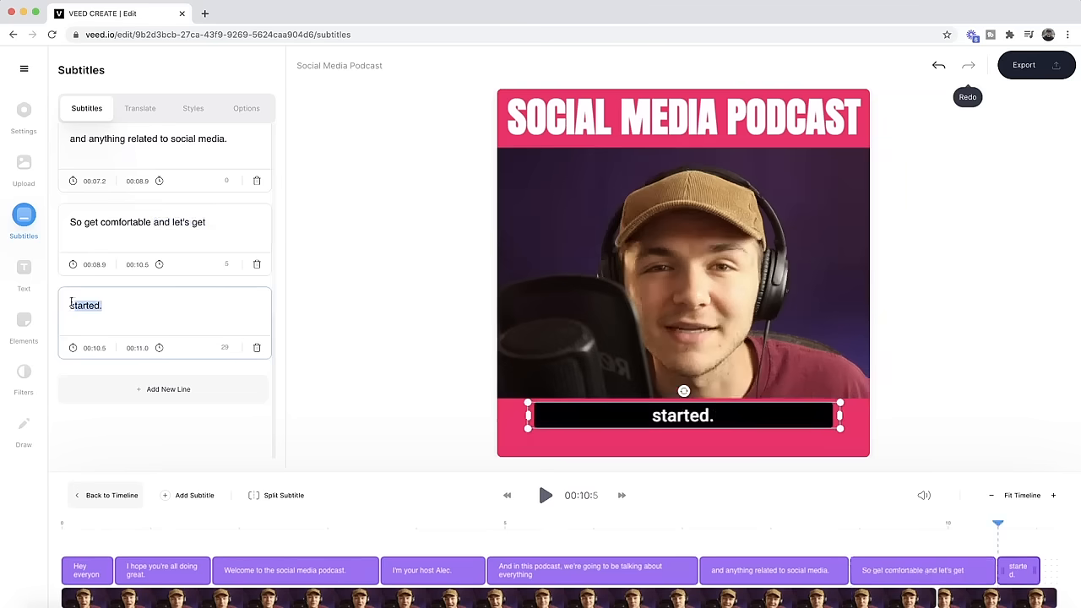
key(BackSpace)
click(234, 227)
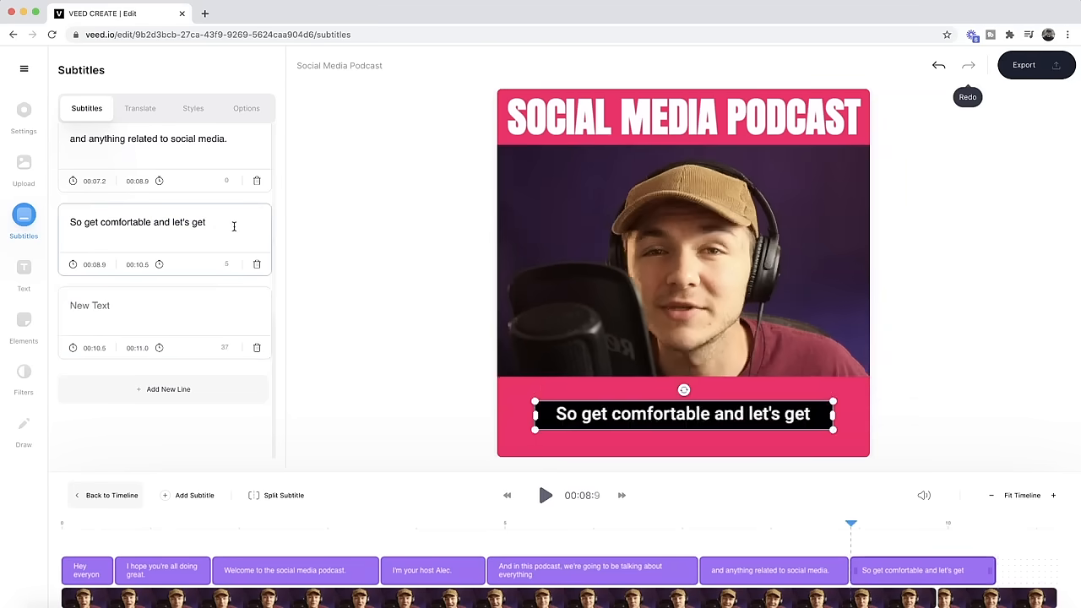
text(started.)
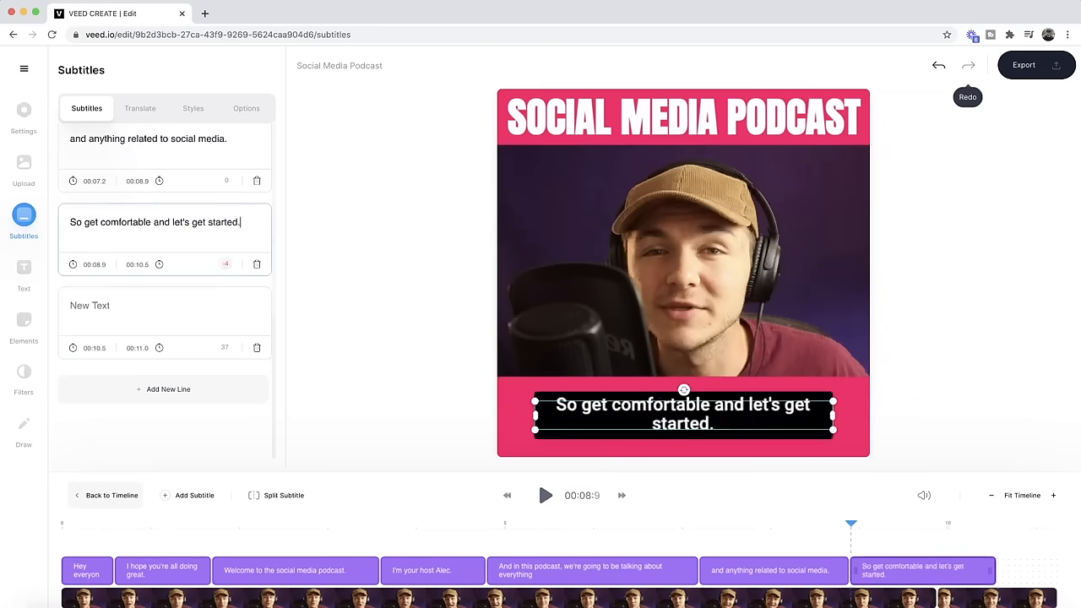
click(256, 348)
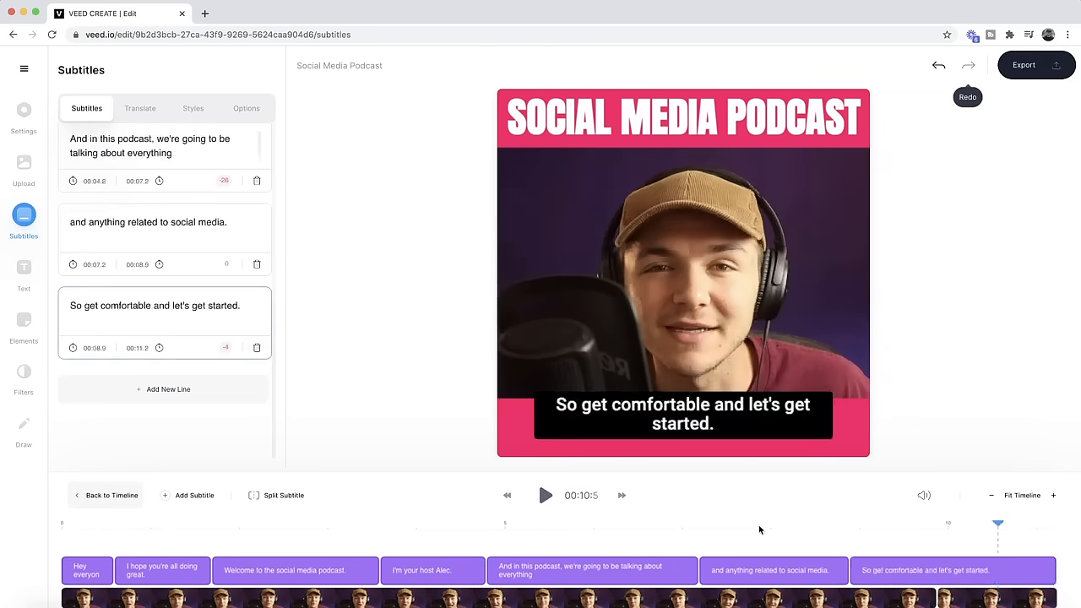
click(759, 529)
click(544, 496)
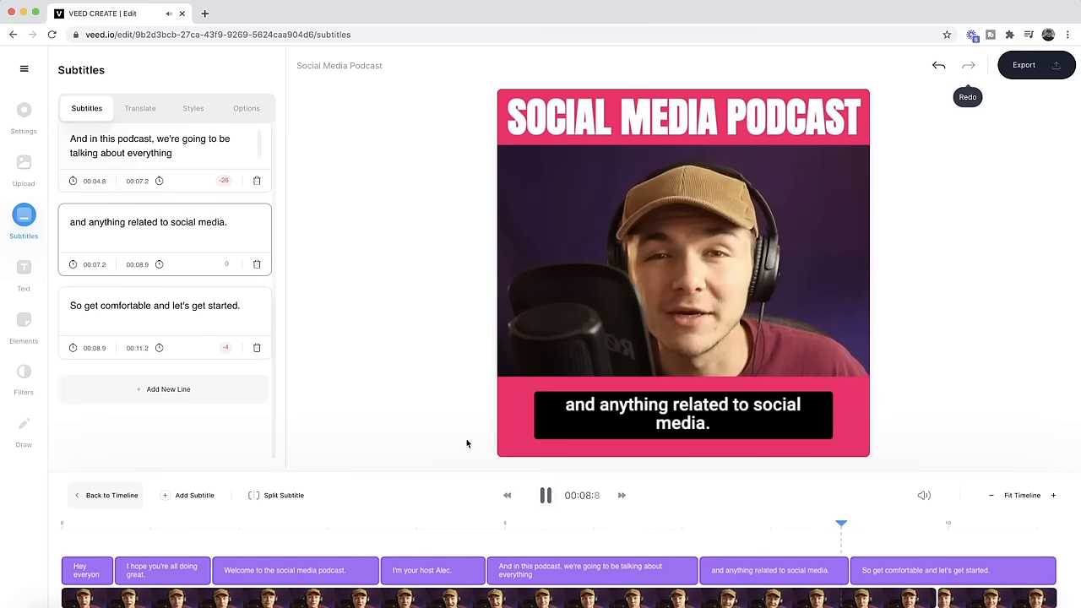
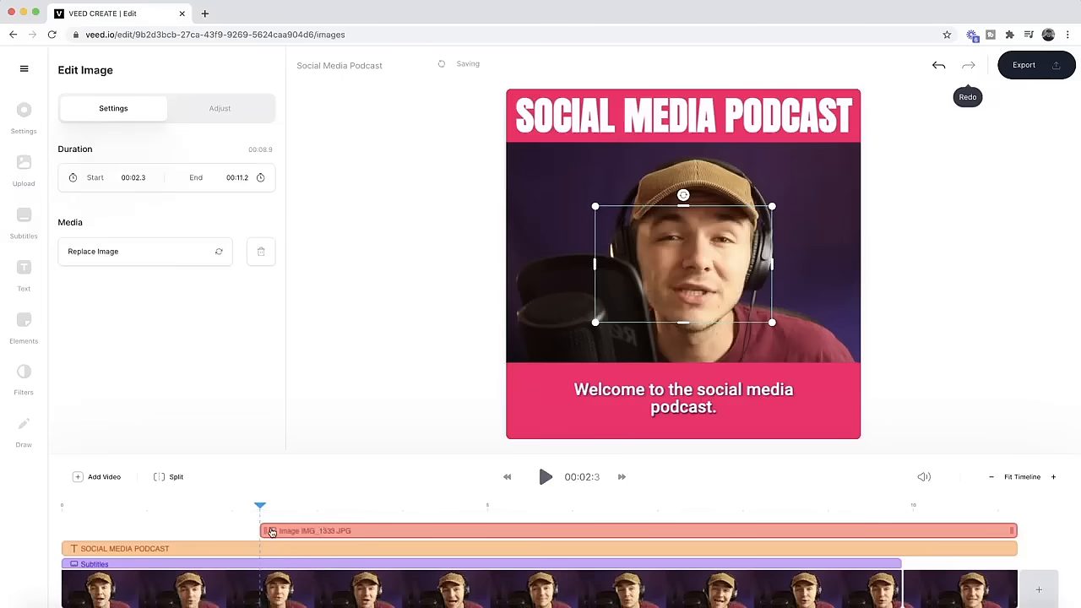
Trim the IMG_1333.JPG overlay to start at 00:09.9 and shrink it into the lower-right corner of the podcast footage.
drag(266, 530, 946, 552)
click(966, 506)
drag(706, 278, 765, 298)
drag(652, 226, 747, 291)
drag(813, 329, 825, 326)
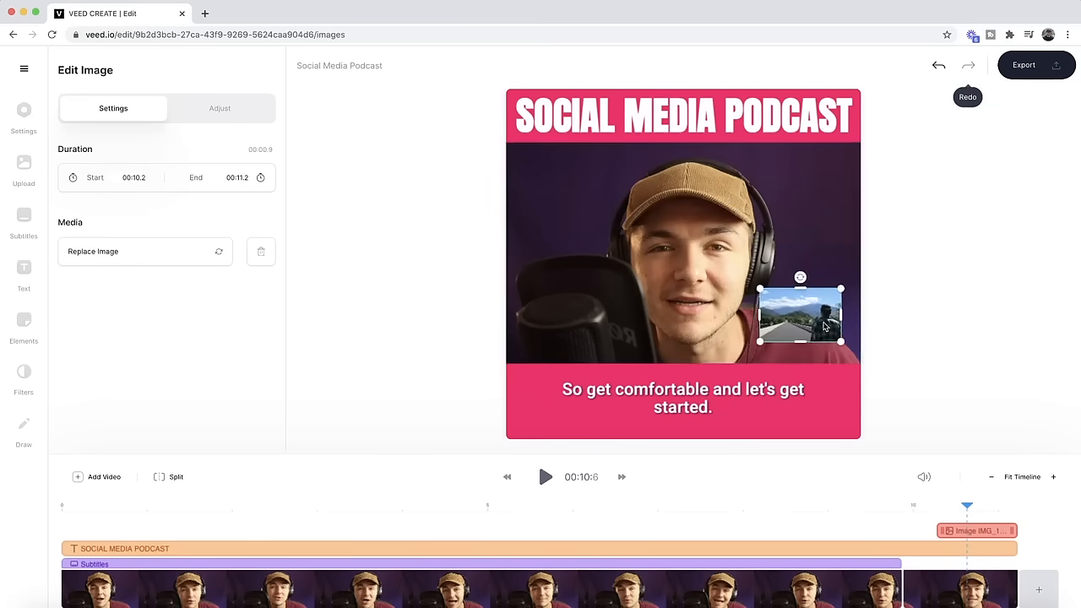
click(546, 477)
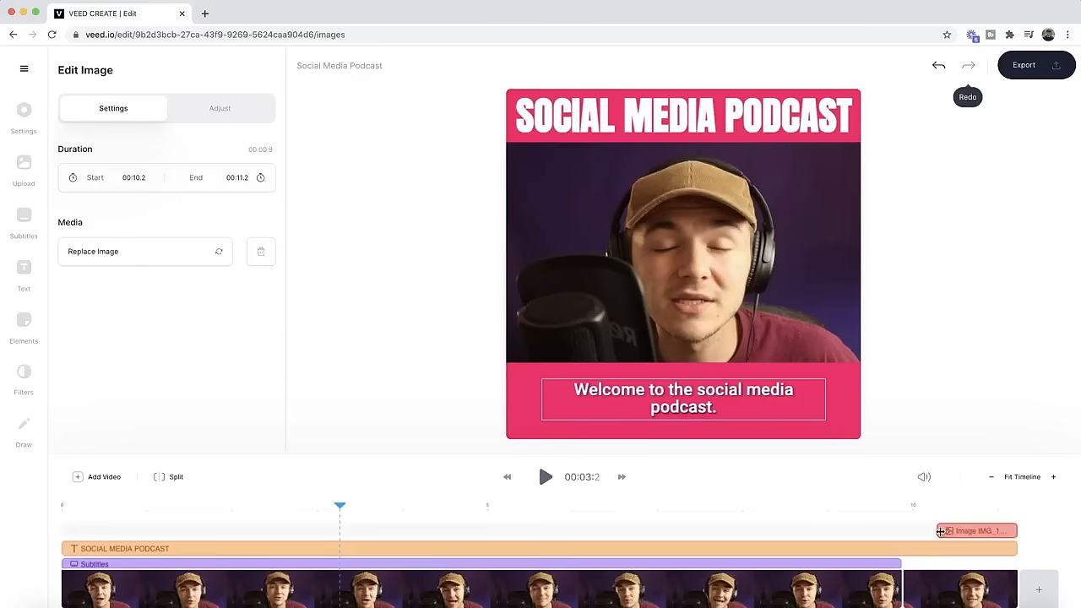
drag(940, 531, 249, 556)
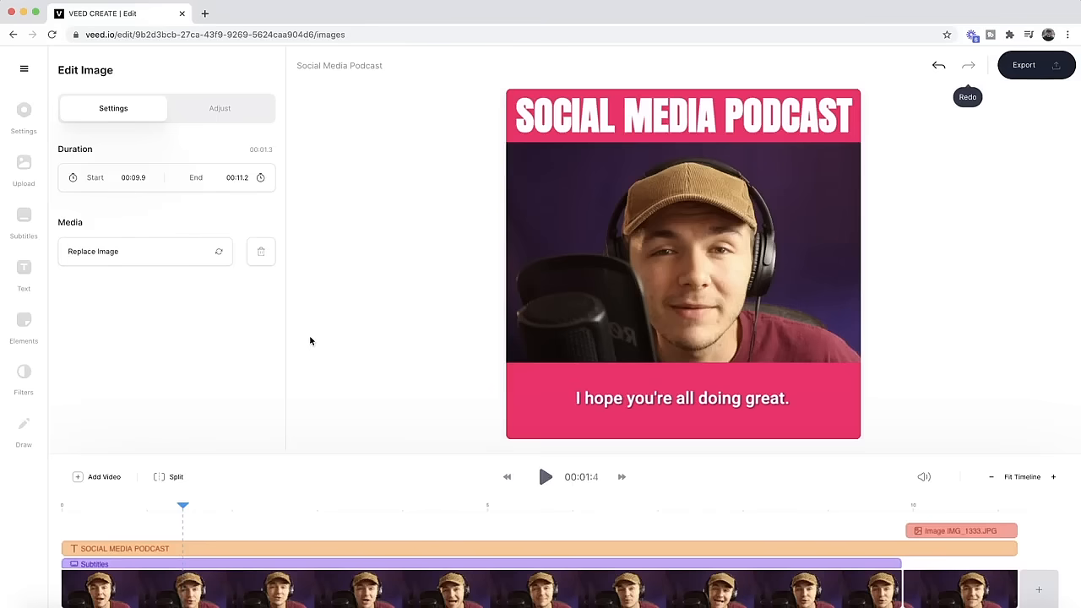
Add a rectangular progress bar along the lower edge of the podcast footage and stretch it across the full frame width.
click(24, 329)
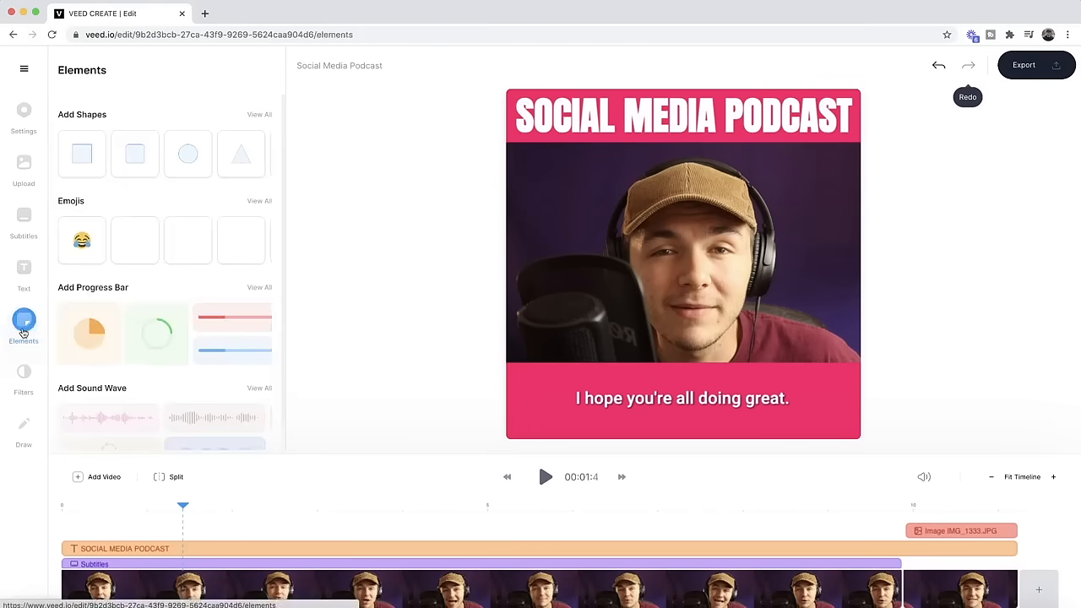
scroll(154, 326, down, 1)
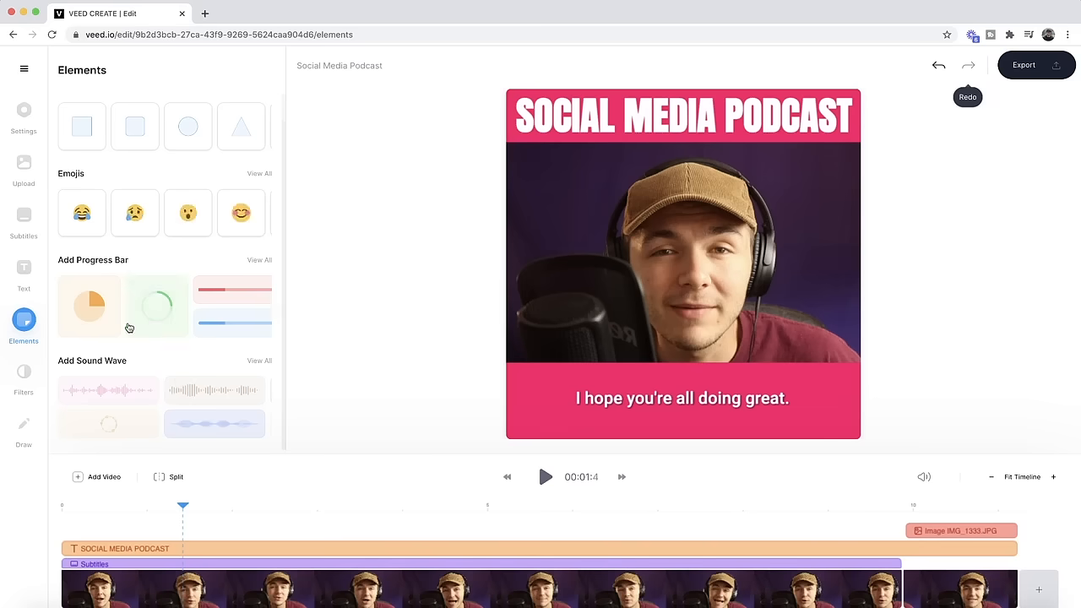
click(218, 296)
drag(582, 159, 548, 354)
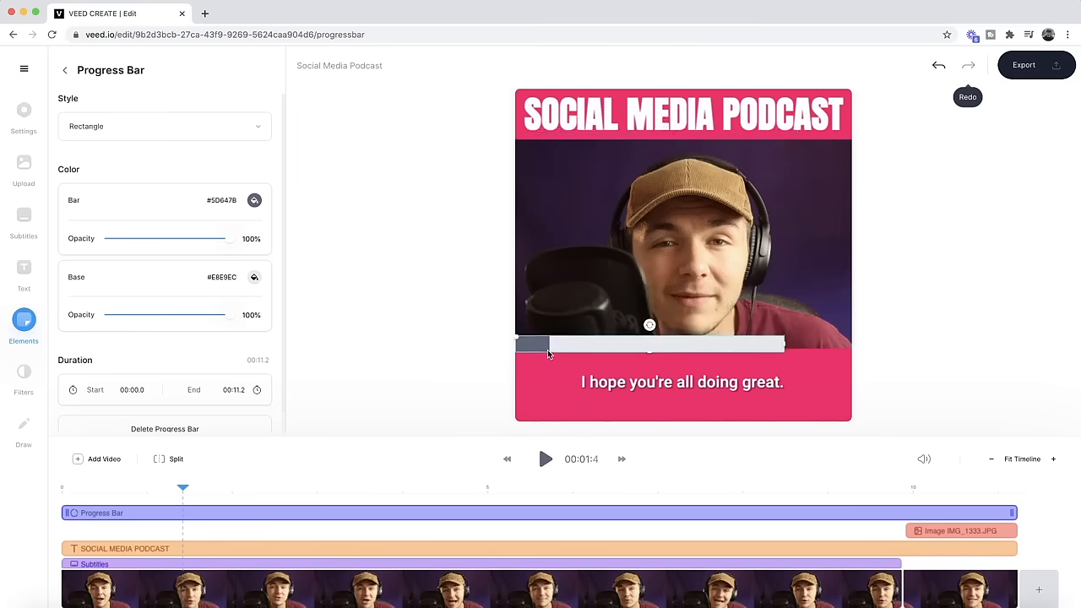
drag(785, 342, 851, 343)
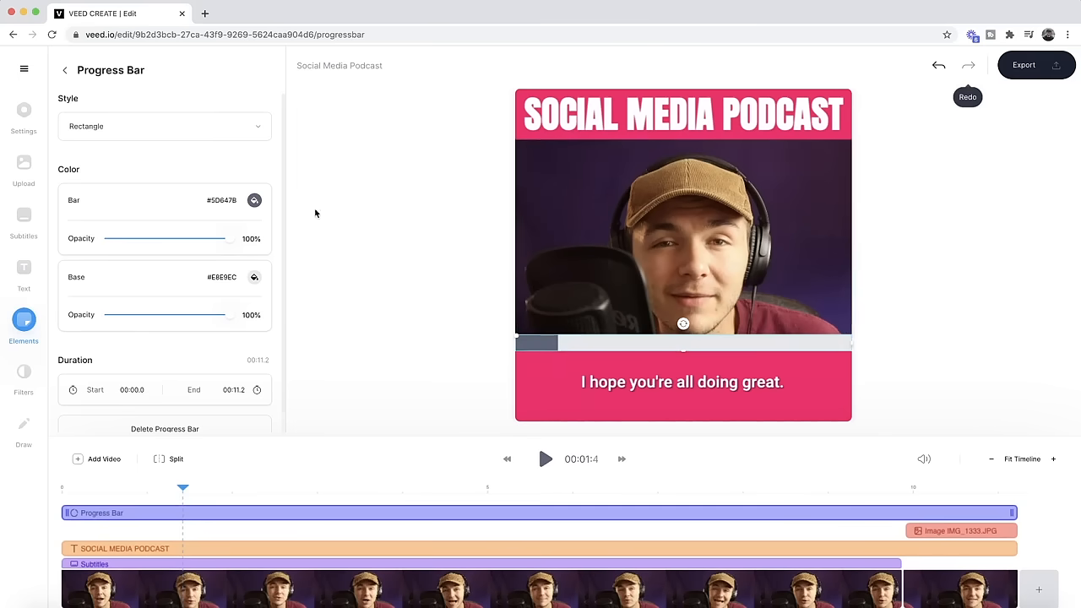
Change the progress bar's fill colour to pink #FF006A and preview it from the start of the video.
click(251, 207)
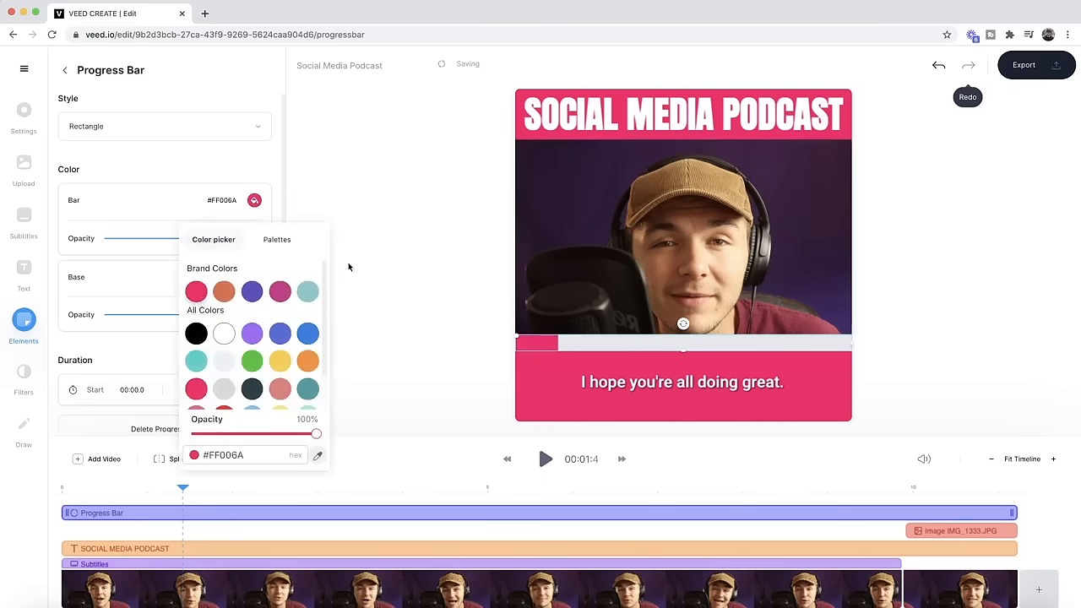
click(397, 272)
click(58, 487)
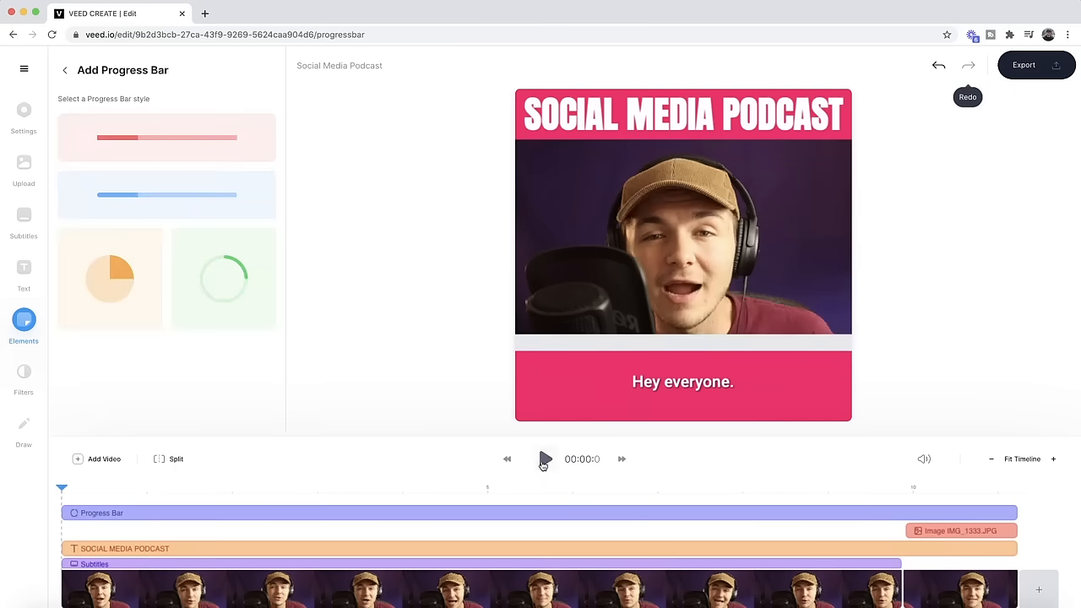
click(545, 460)
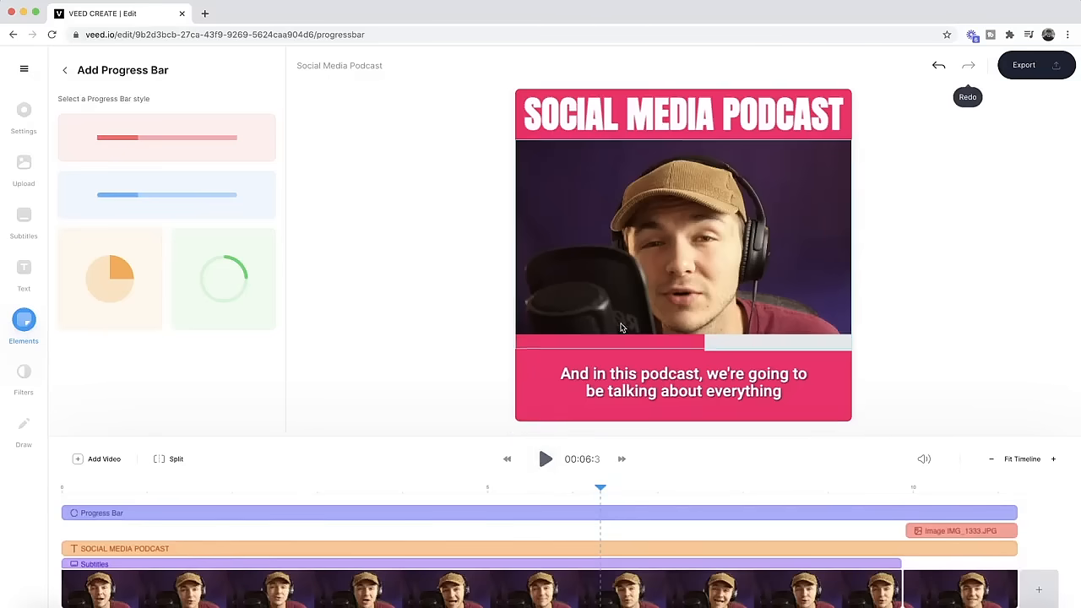
Change the progress bar style to Circle and place it as a small pie in the upper-left corner of the podcast footage.
click(623, 346)
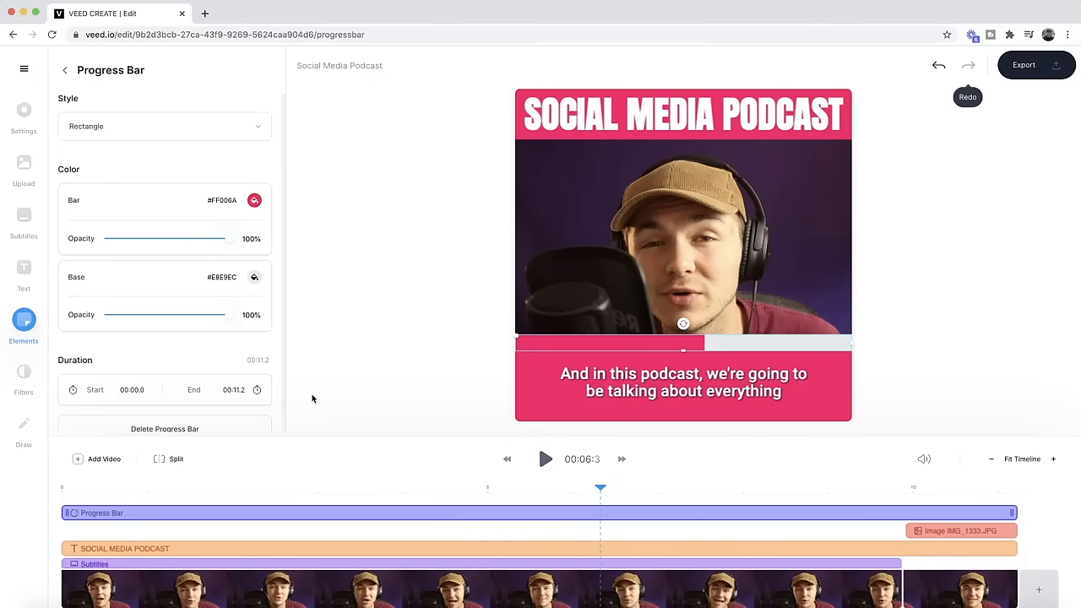
scroll(179, 357, down, 1)
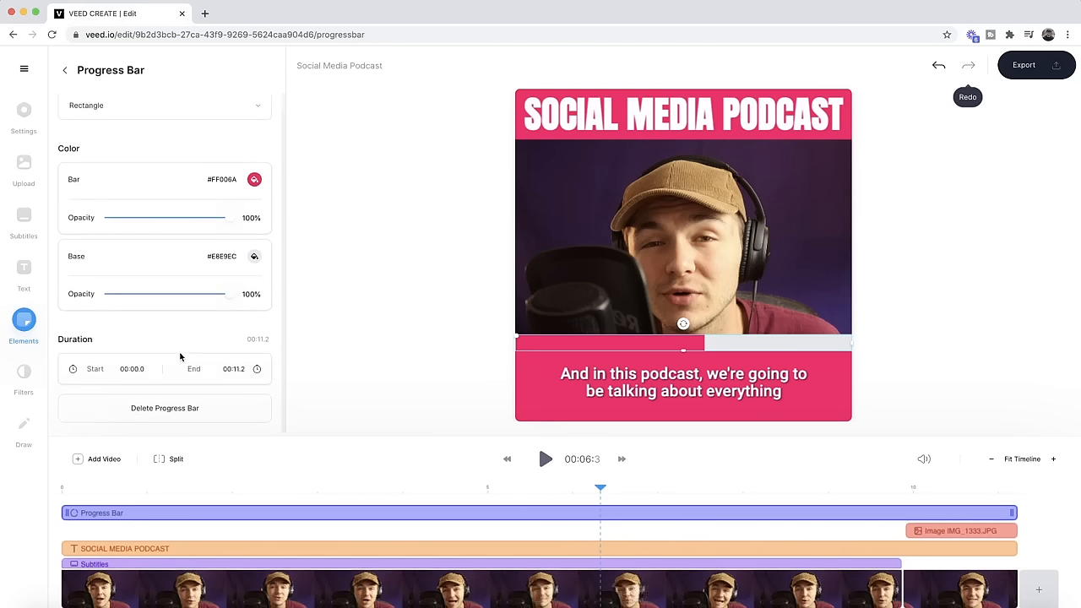
scroll(182, 392, up, 1)
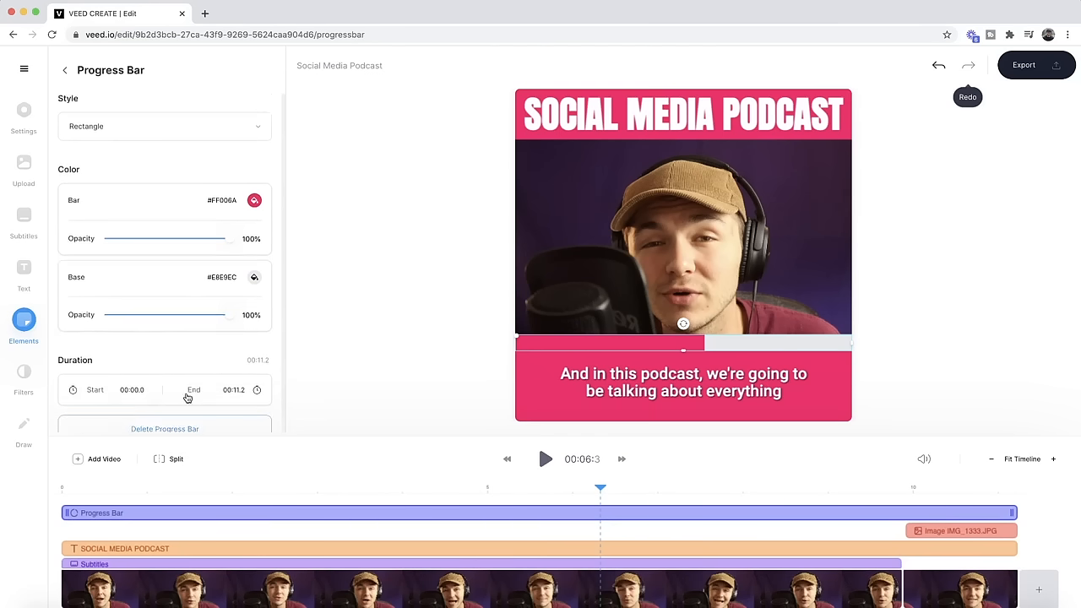
click(241, 135)
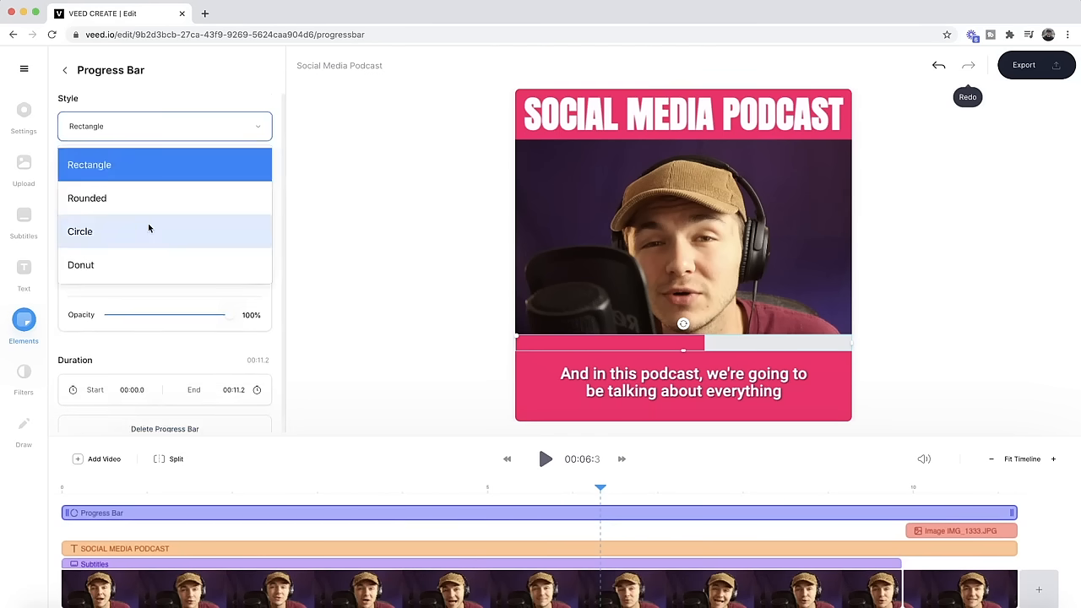
click(118, 230)
drag(650, 299, 545, 163)
drag(613, 244, 556, 179)
click(165, 494)
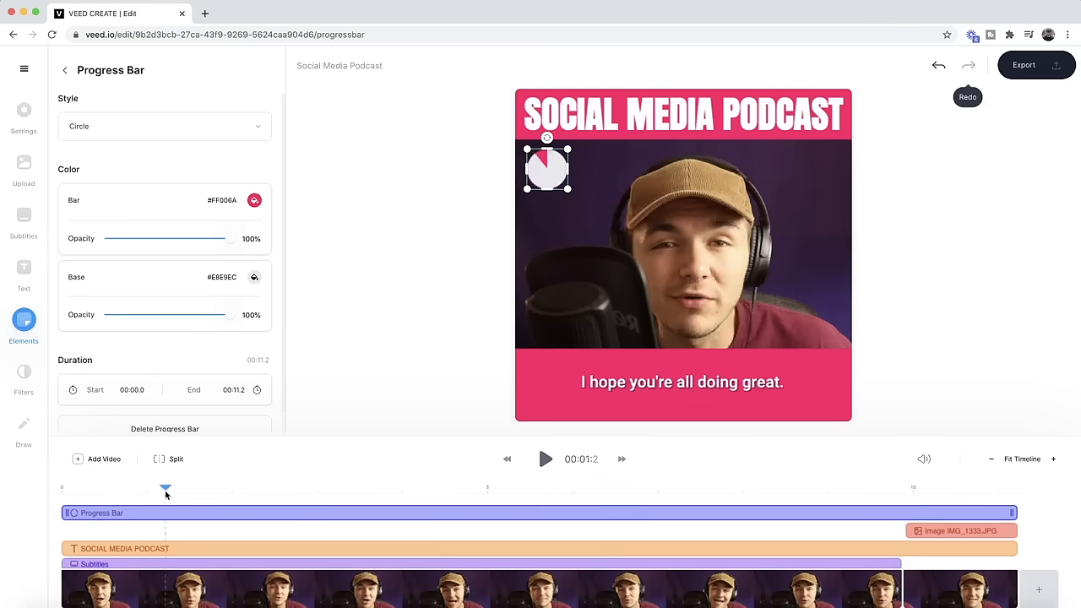
click(545, 459)
click(433, 333)
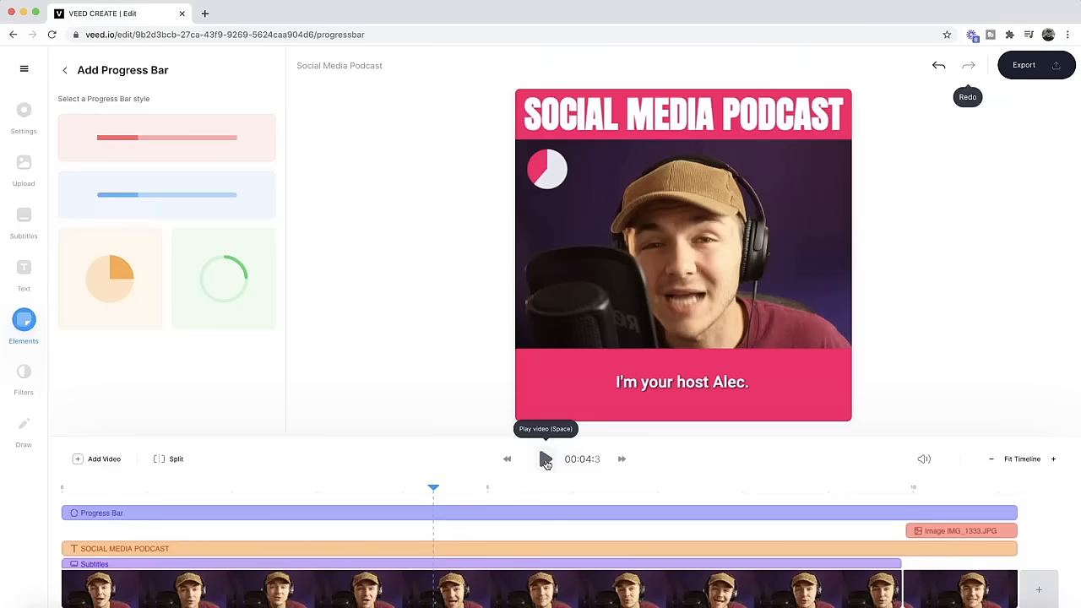
Add a sound wave in the Formation style and play the video briefly to preview it.
click(8, 329)
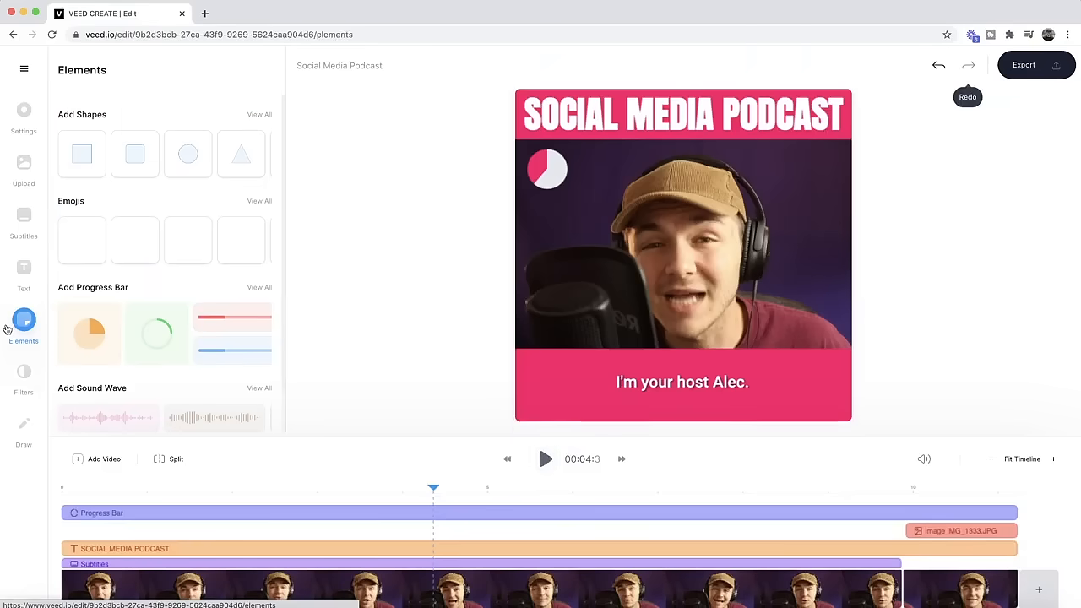
scroll(140, 321, down, 1)
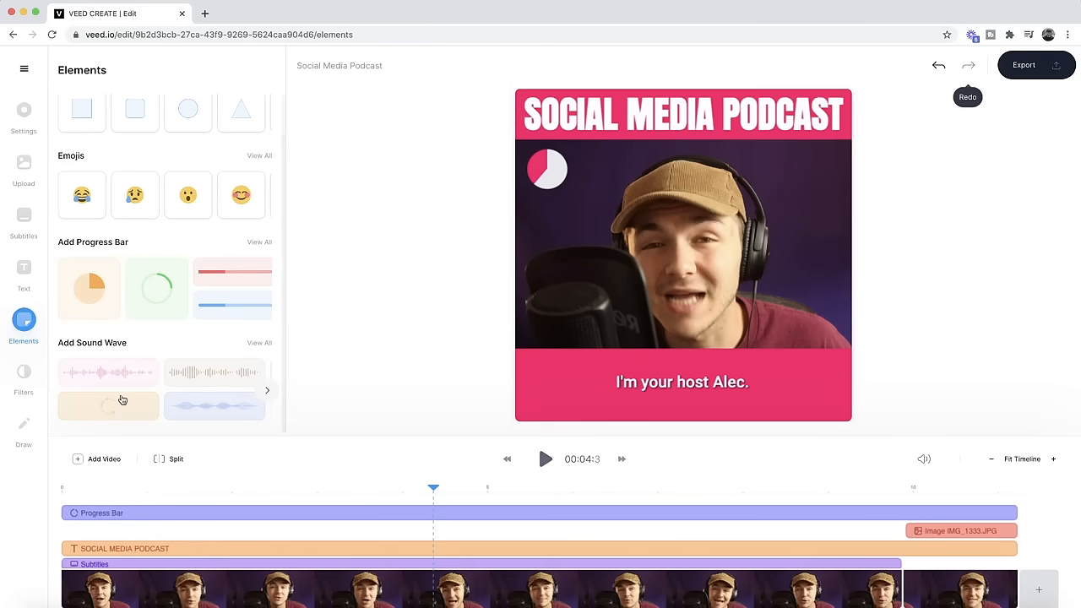
click(121, 388)
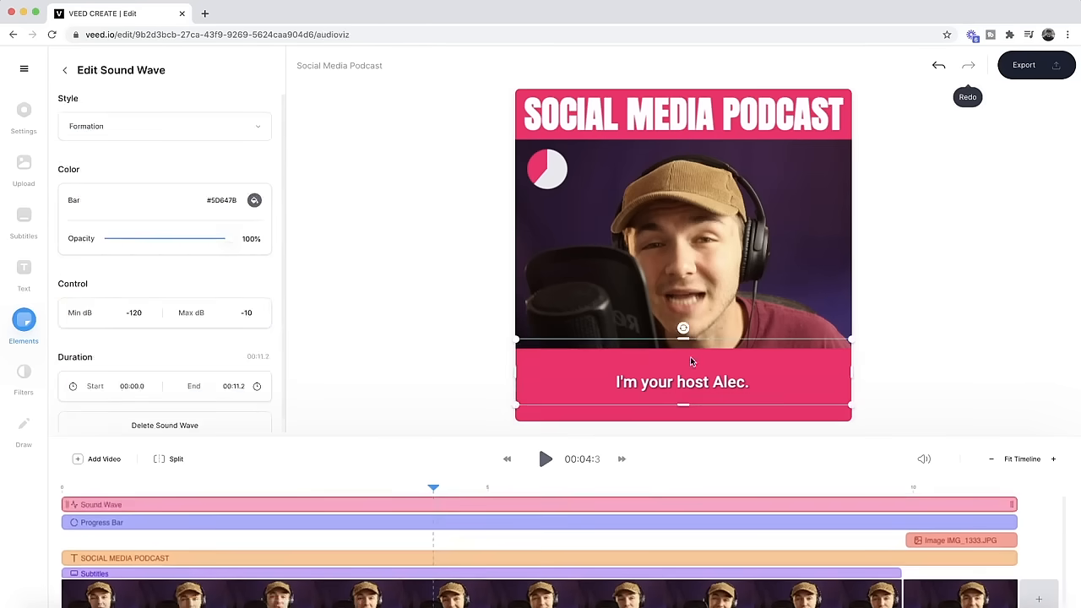
click(541, 462)
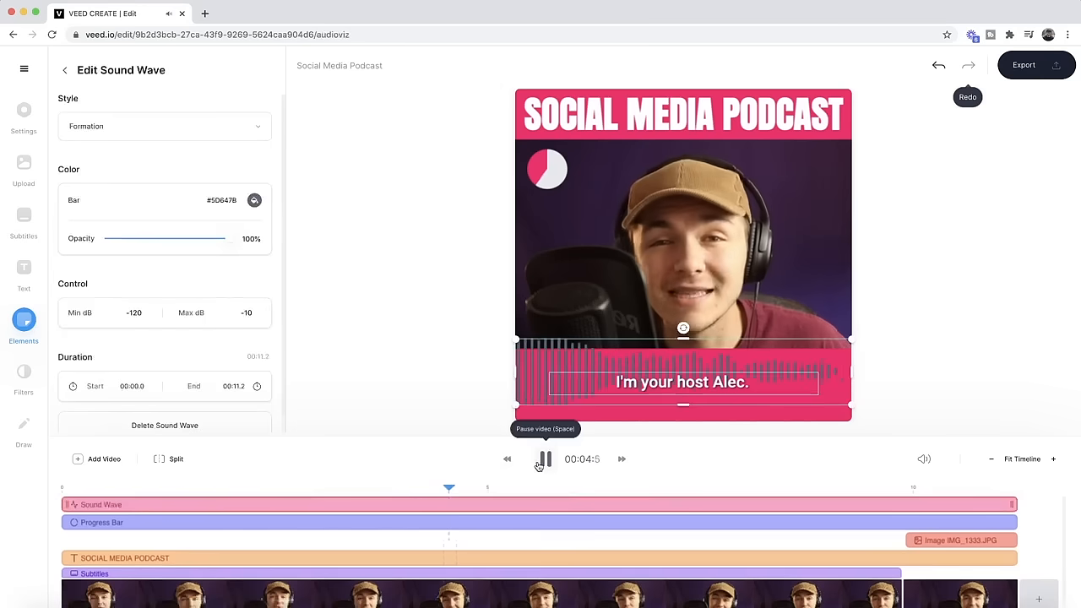
click(542, 463)
Change the sound wave style to Formation Aligned, and fit it at roughly half height along the lower edge of the footage.
drag(533, 345, 532, 306)
click(225, 137)
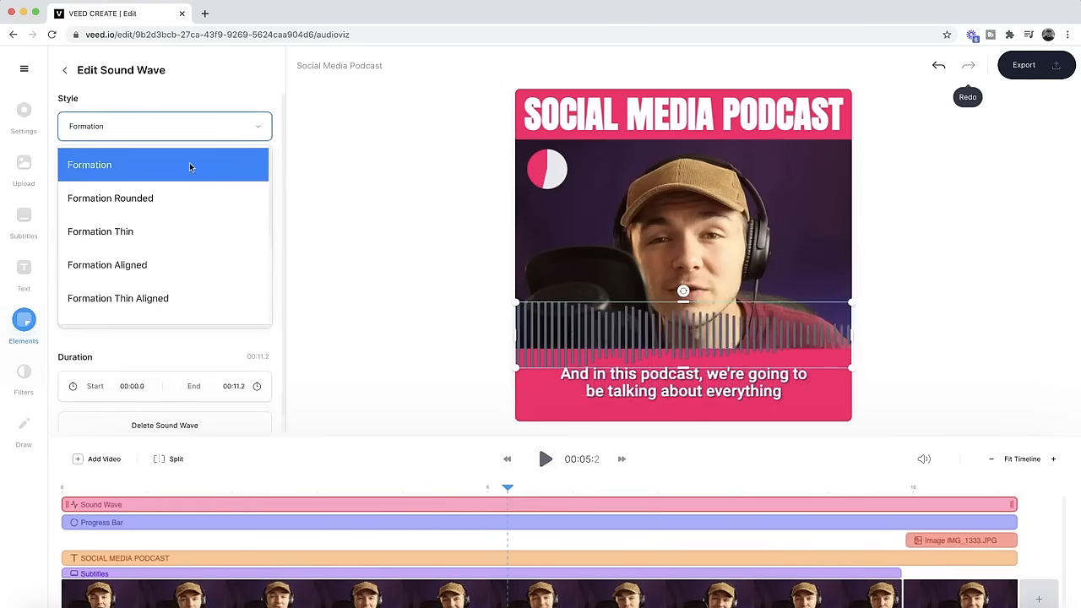
click(138, 263)
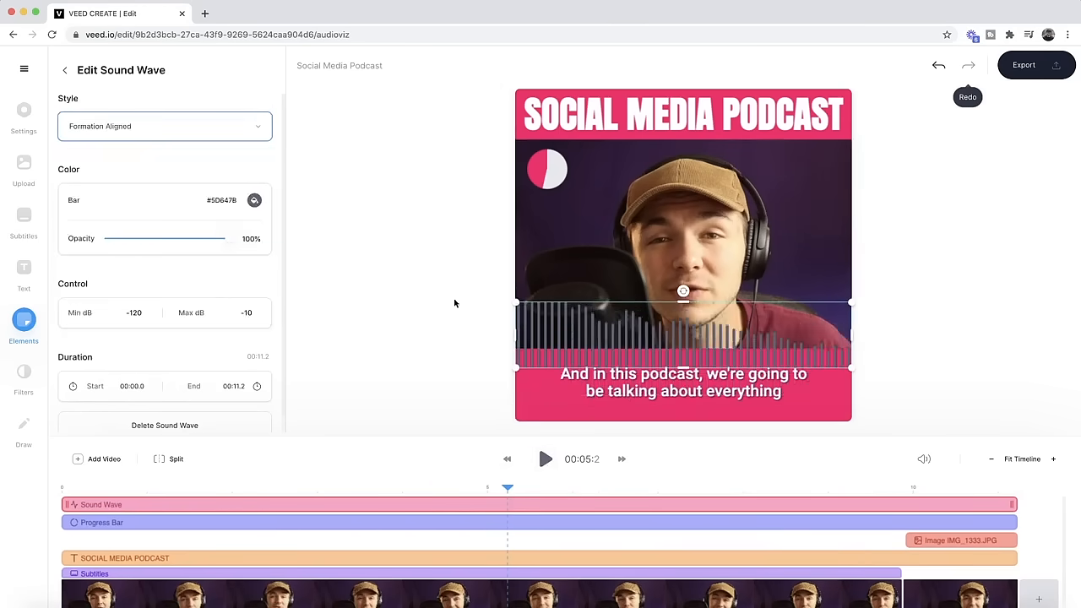
drag(557, 330, 558, 309)
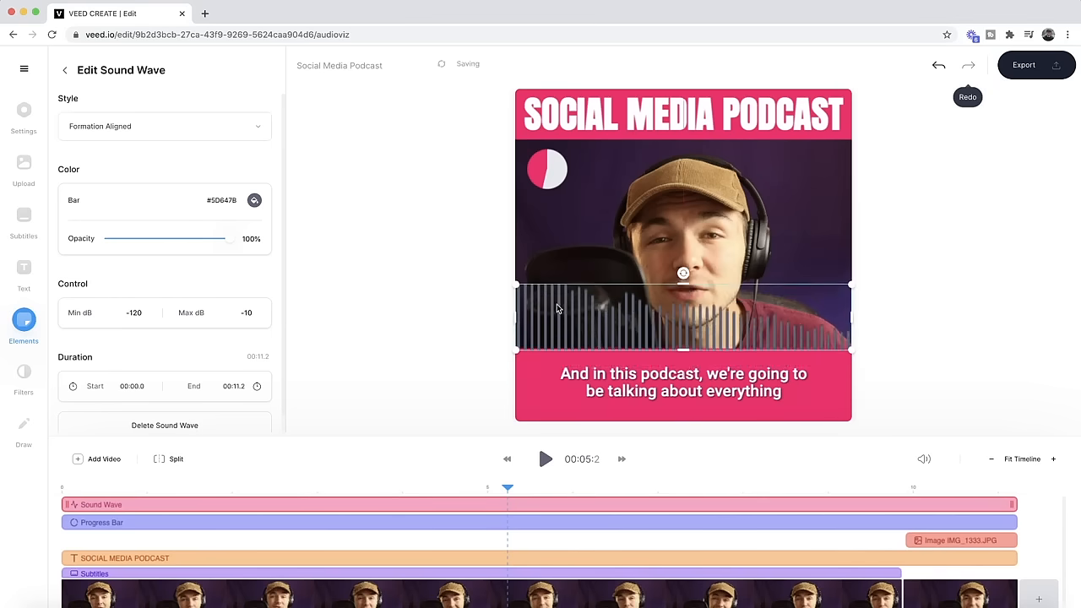
drag(682, 286, 683, 318)
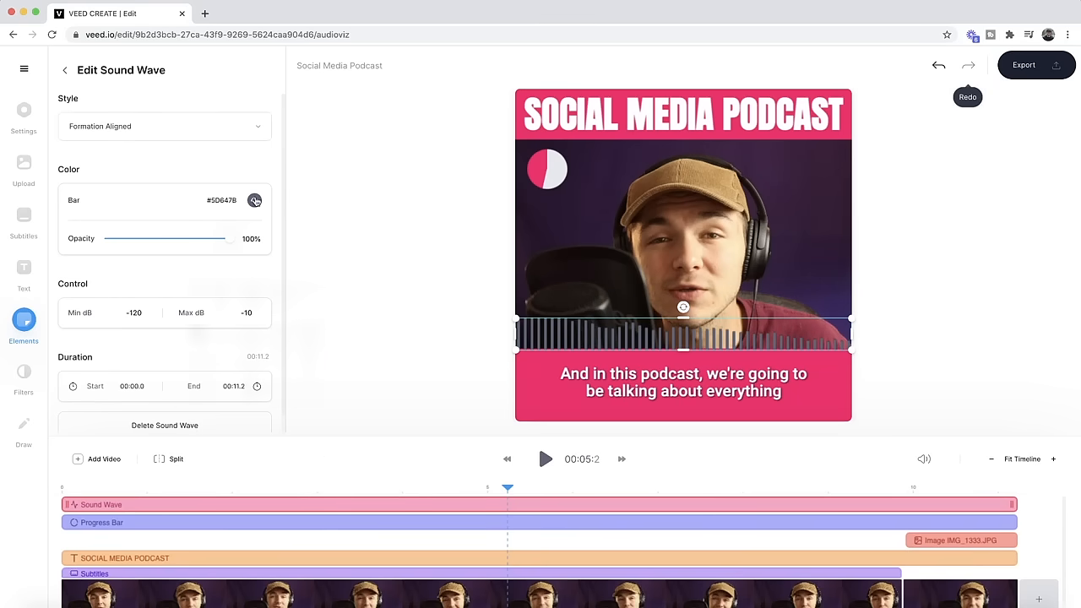
Recolour the sound wave bars to the brand pink #FF006A and preview the video from the start.
click(254, 200)
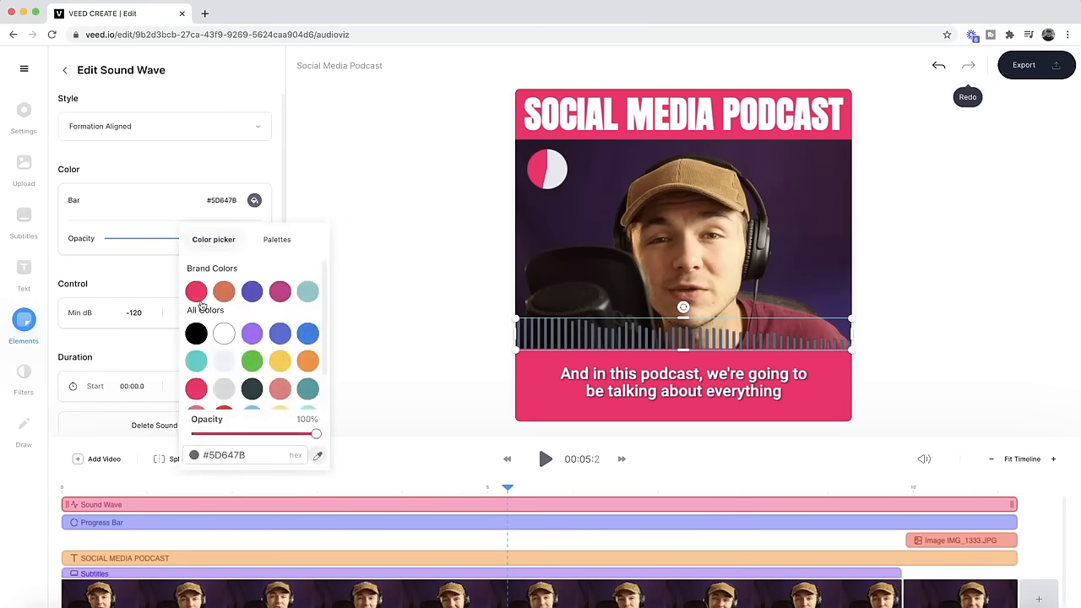
click(346, 159)
drag(121, 486, 15, 487)
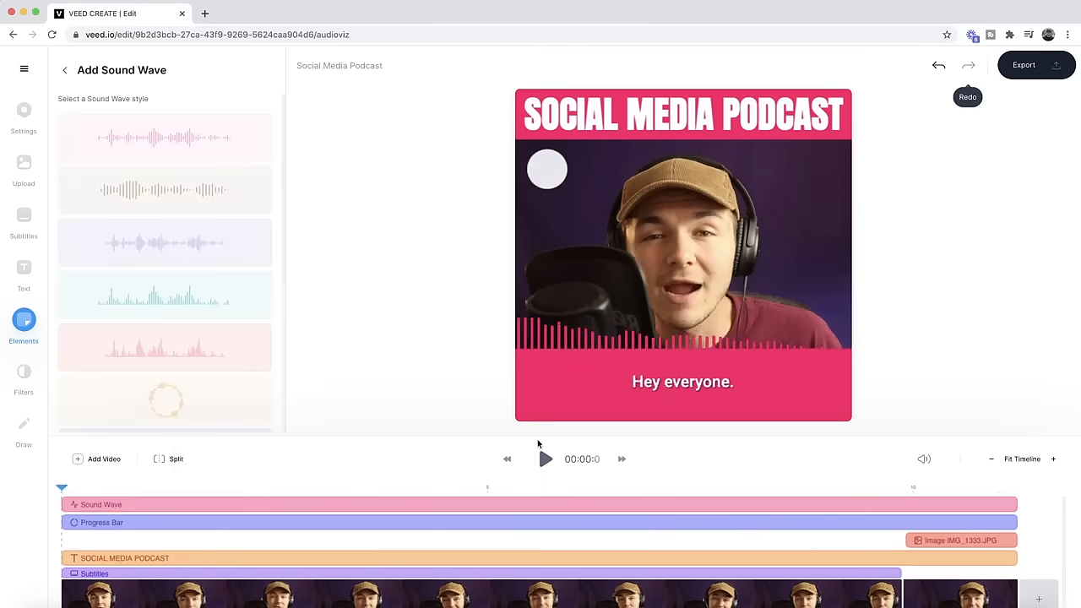
click(545, 459)
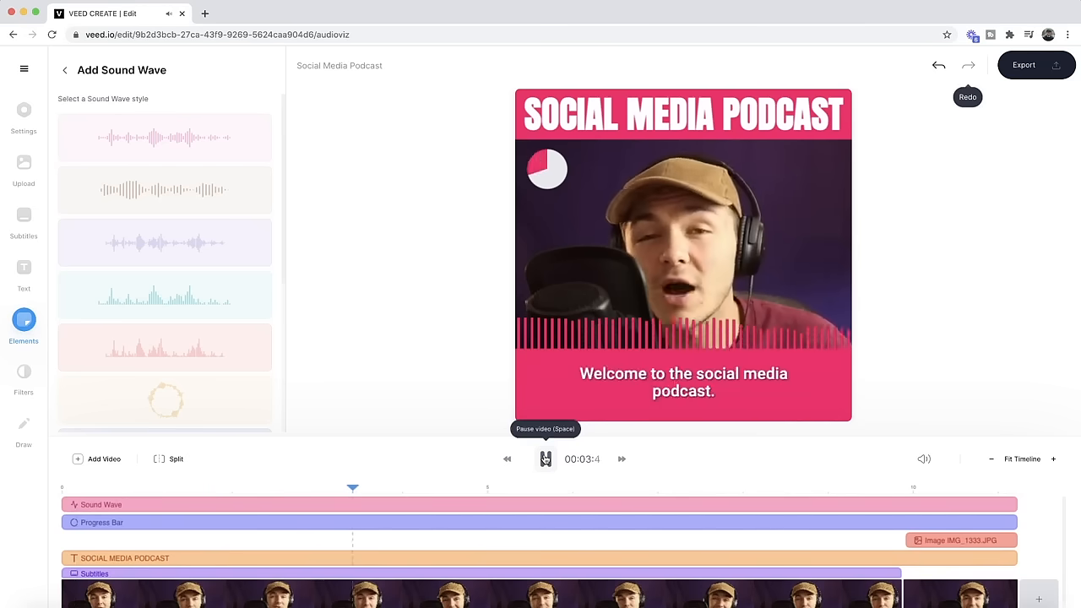
click(545, 459)
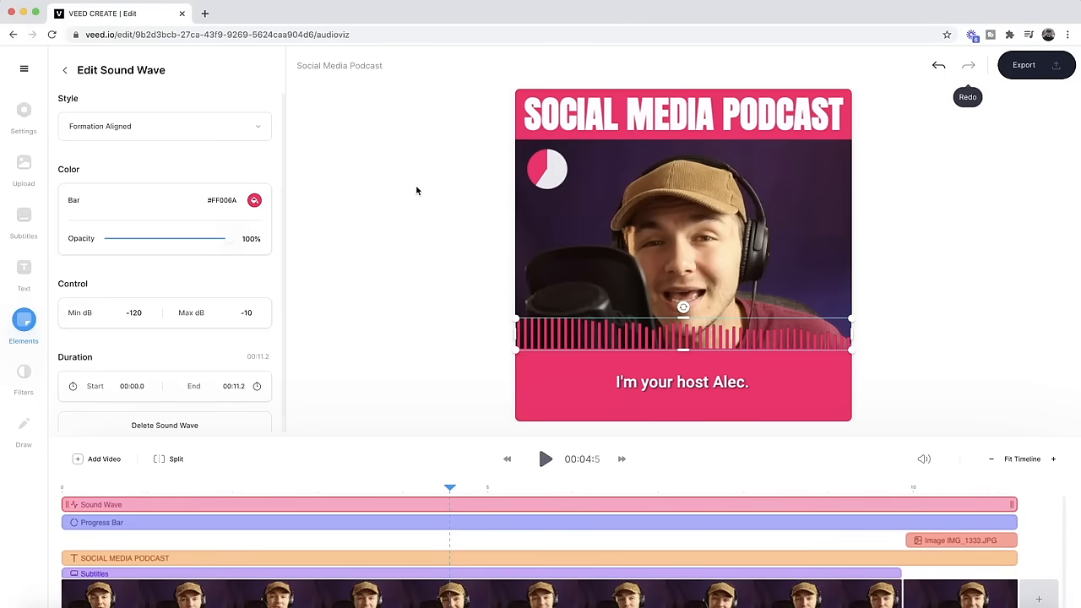
Change the project size from square to the 9:16 TikTok format.
click(20, 118)
click(187, 173)
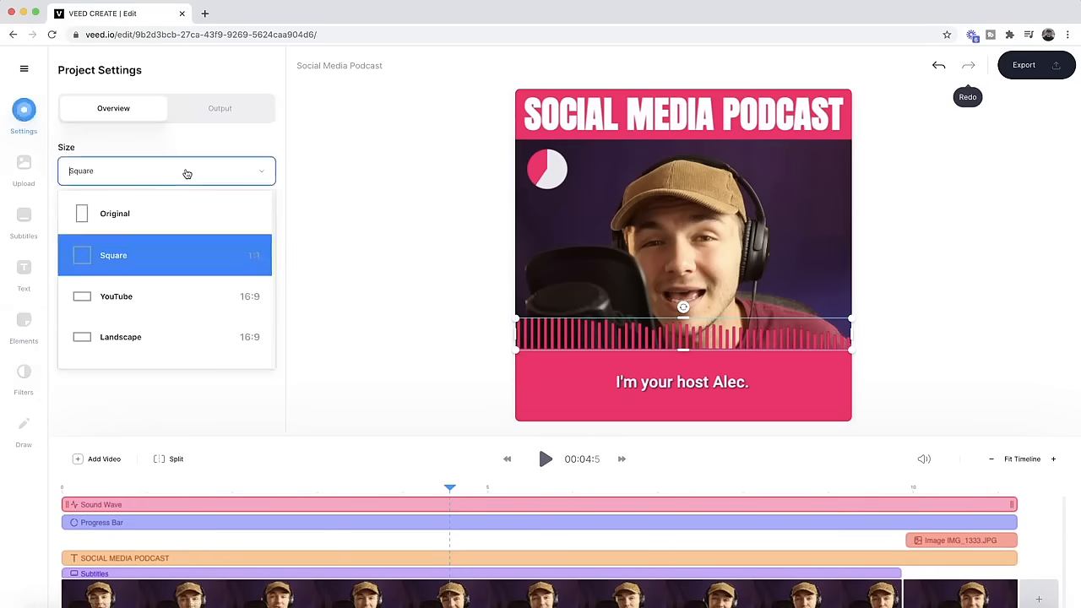
scroll(205, 265, down, 5)
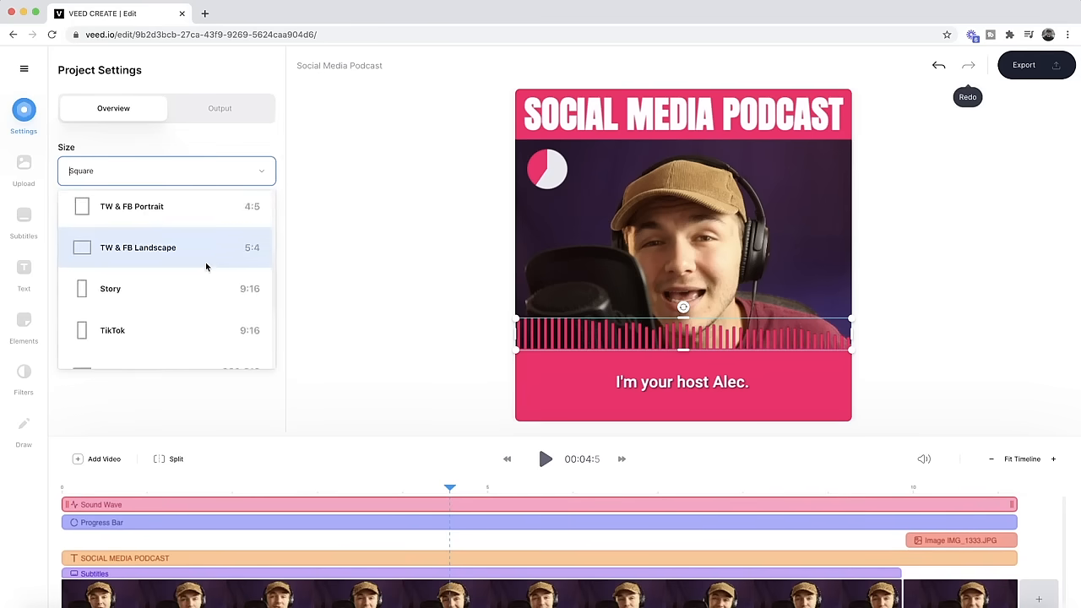
scroll(132, 338, down, 1)
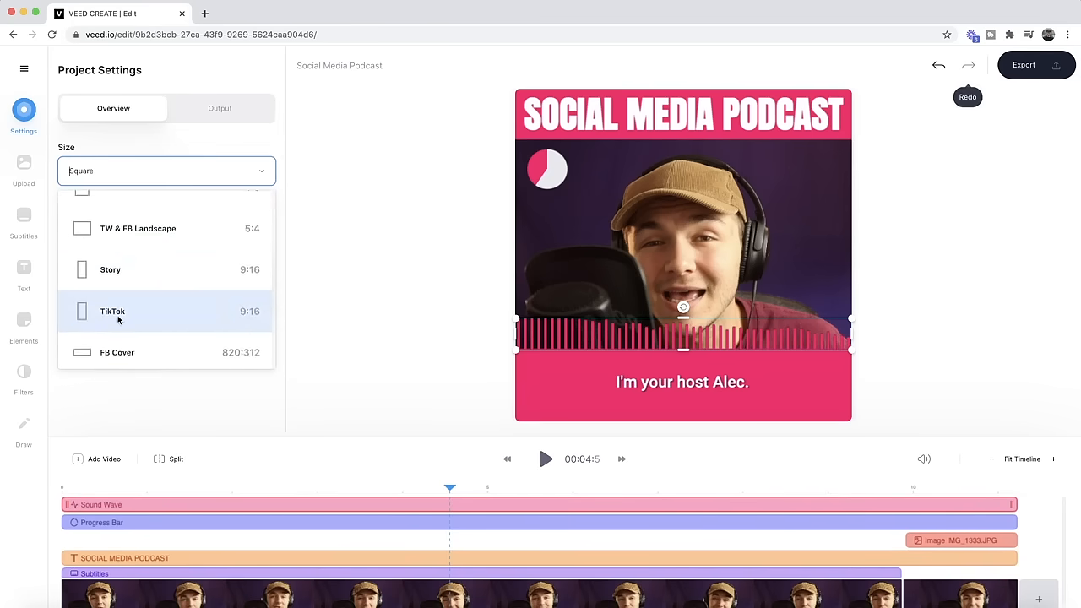
click(166, 312)
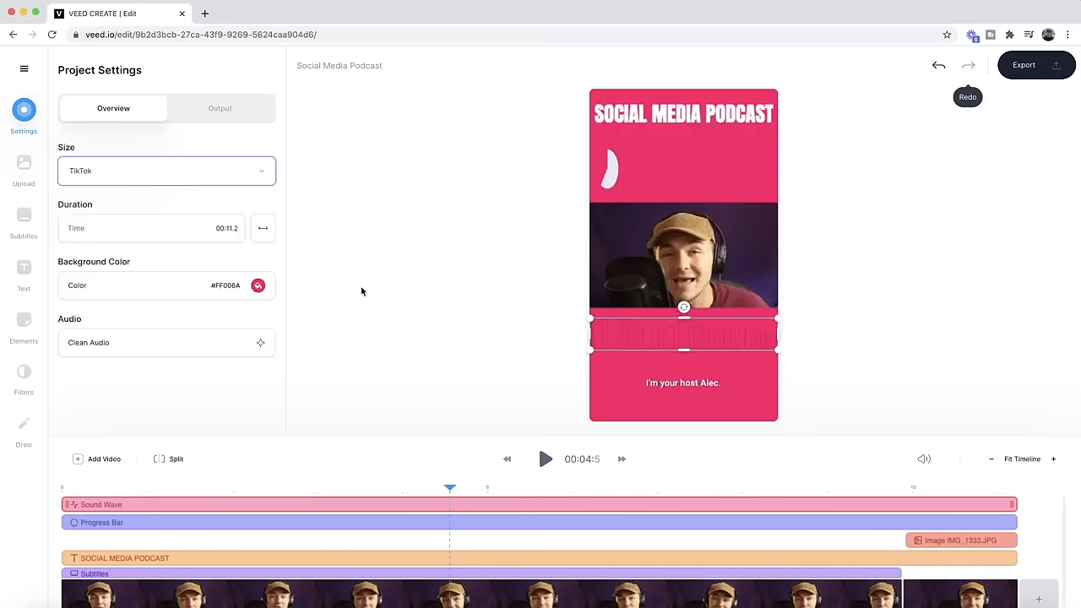
Reduce the sound wave to about half its height and extend the podcast footage down to the wave's lower edge.
click(244, 485)
drag(686, 320, 695, 352)
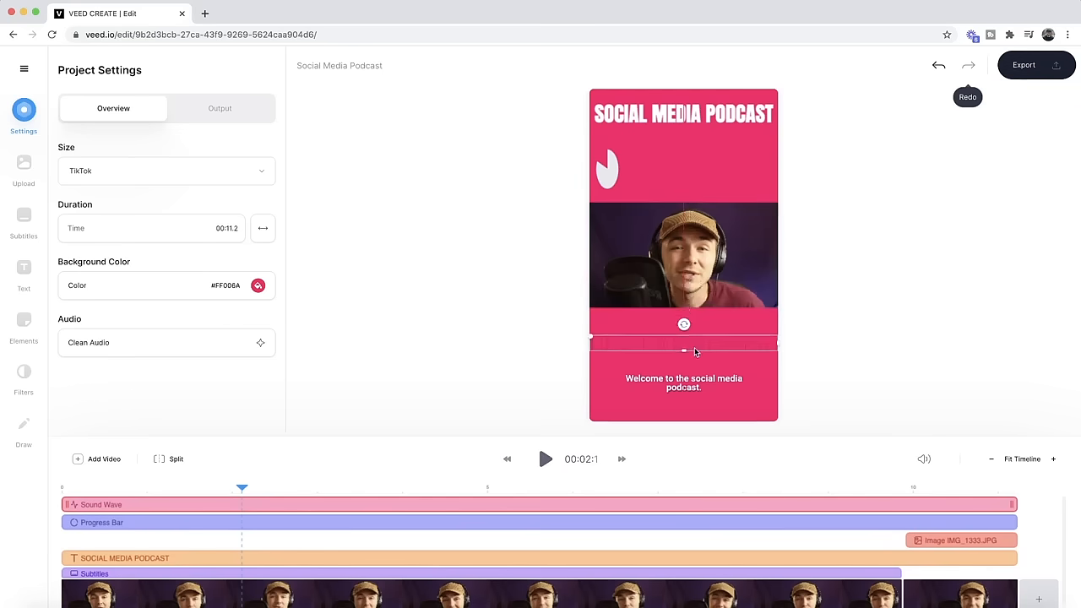
click(694, 301)
drag(688, 308, 687, 349)
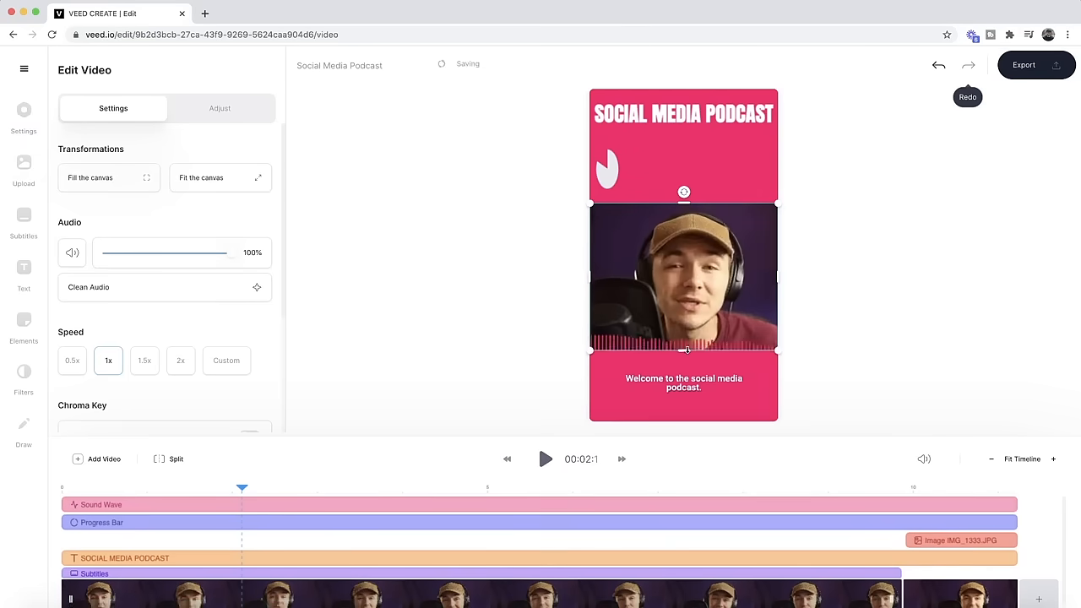
Extend the footage up to just below the headline and reshape the stretched progress pie into a small round circle.
click(609, 174)
click(672, 211)
drag(683, 202, 681, 131)
click(612, 177)
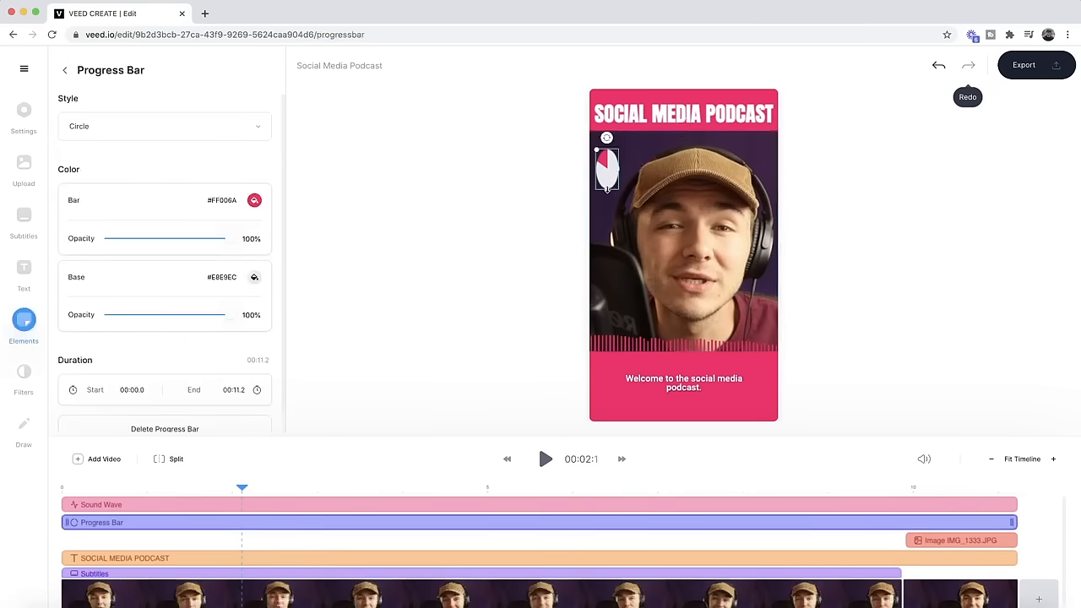
Set the subtitle font size to 72px and preview the video from near the start.
click(667, 382)
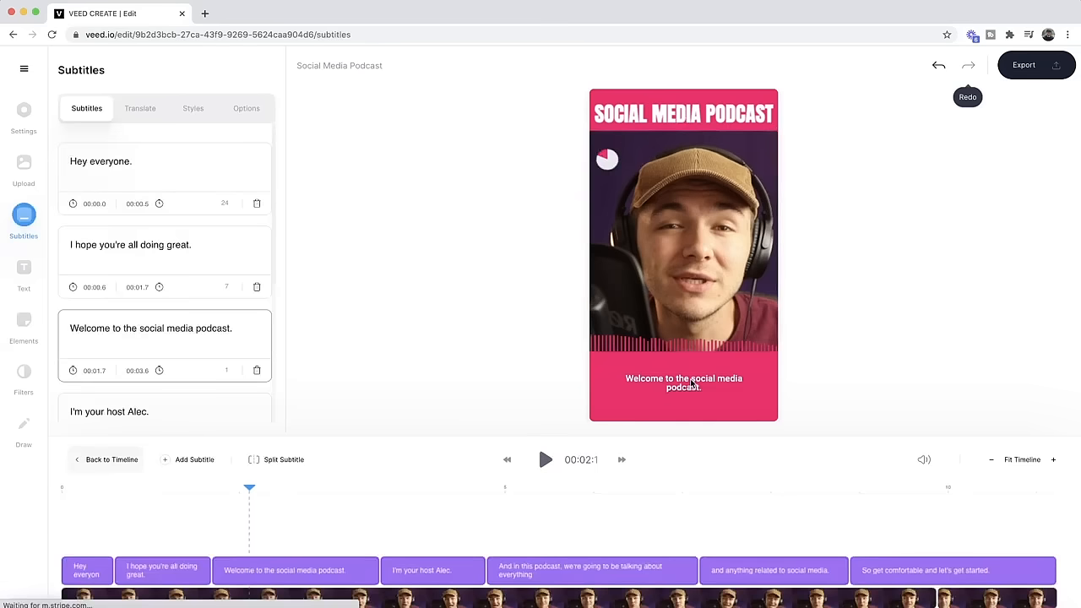
click(192, 110)
click(207, 177)
scroll(203, 337, down, 3)
click(200, 329)
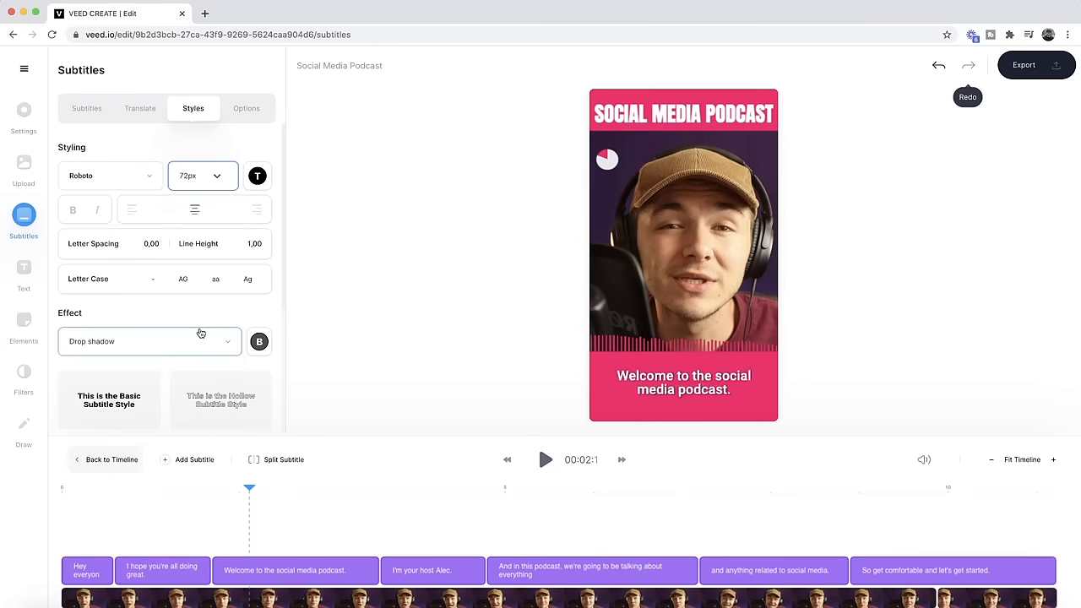
click(112, 497)
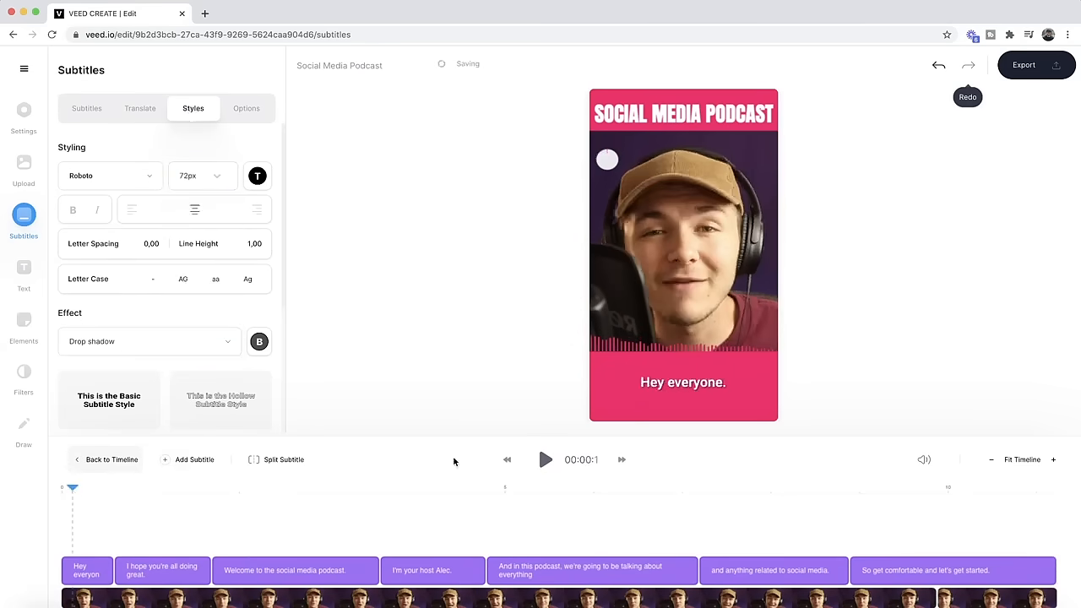
click(546, 460)
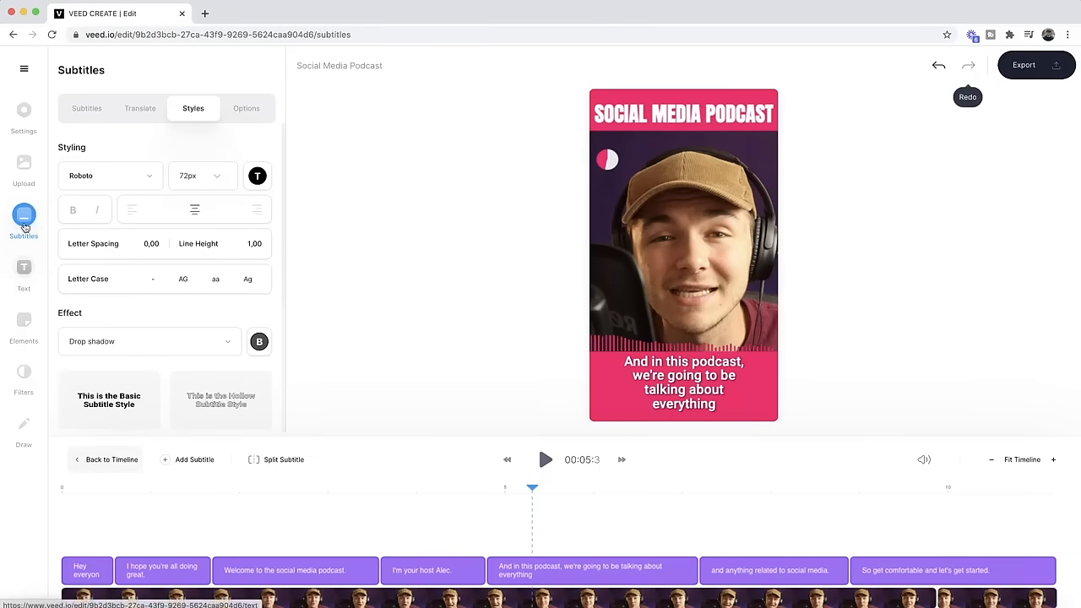
Set the project's output preset to Instagram.
click(23, 118)
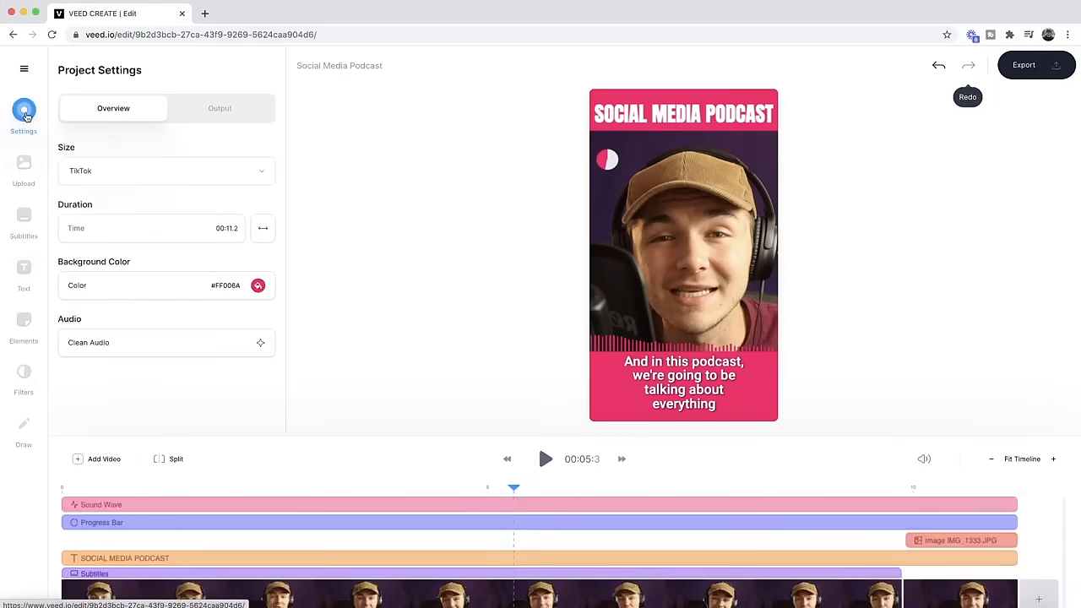
click(192, 114)
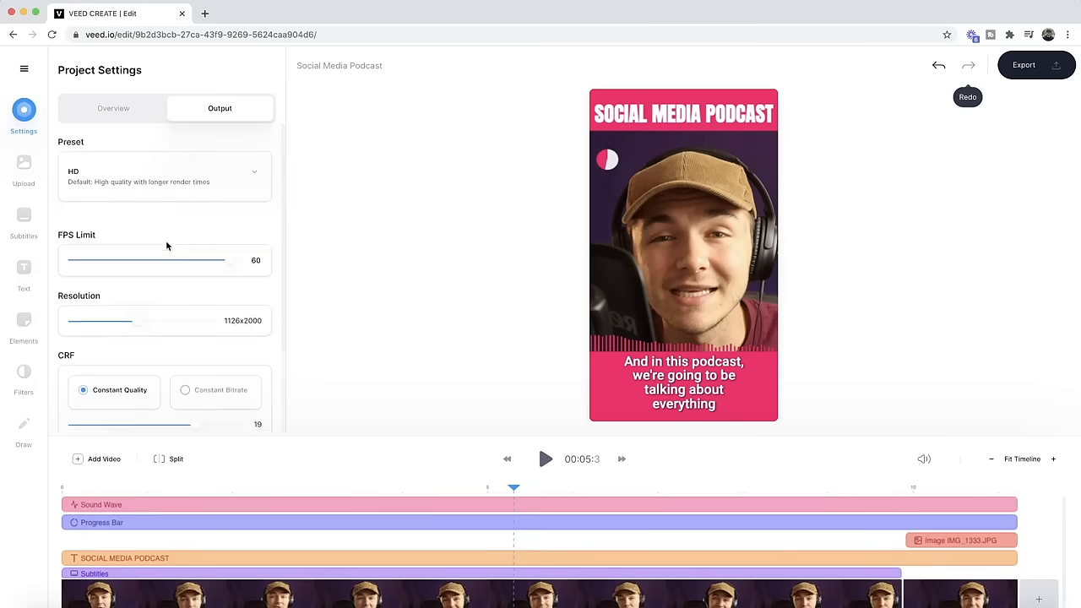
scroll(169, 244, up, 1)
click(207, 192)
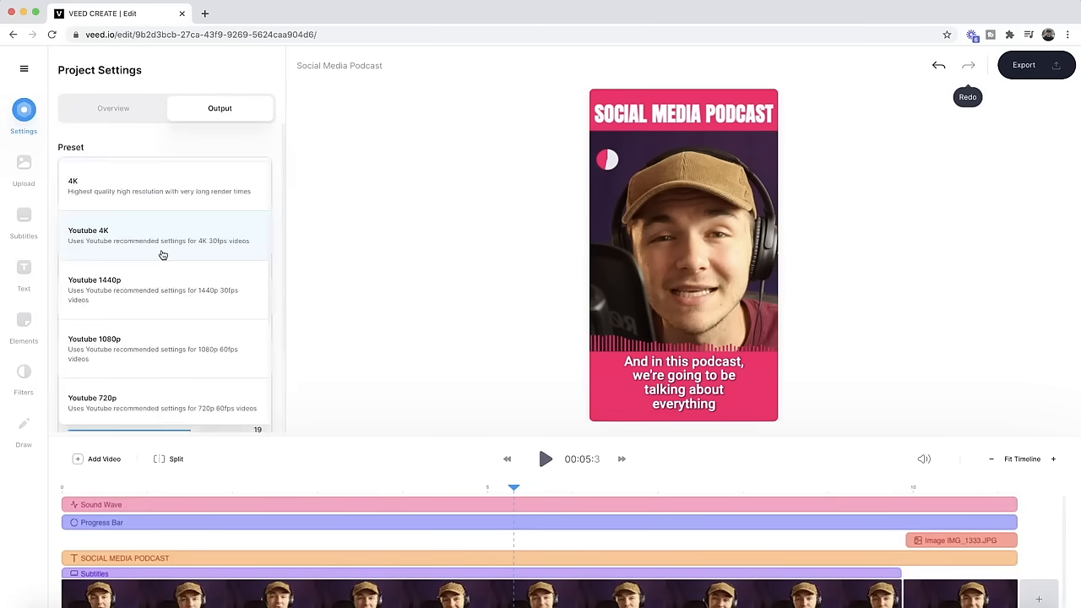
scroll(163, 255, down, 1)
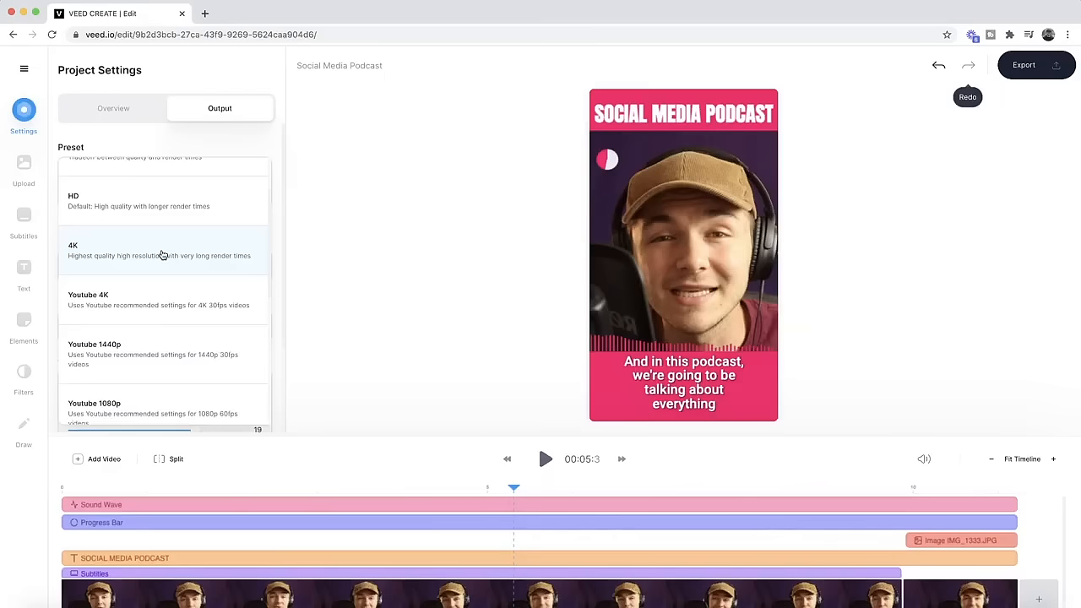
scroll(163, 255, down, 2)
scroll(163, 255, down, 2)
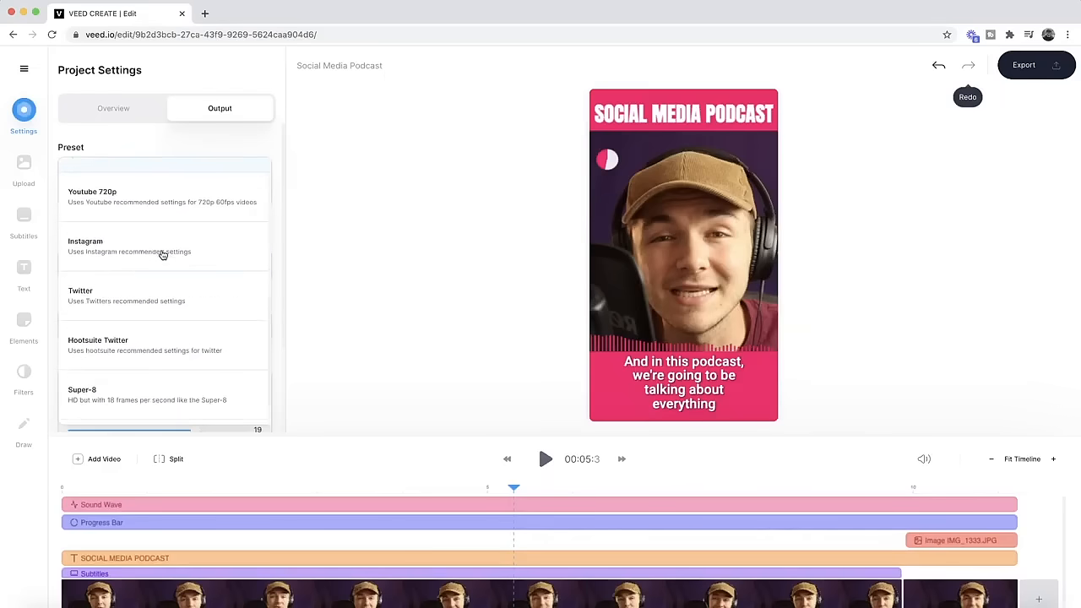
click(130, 260)
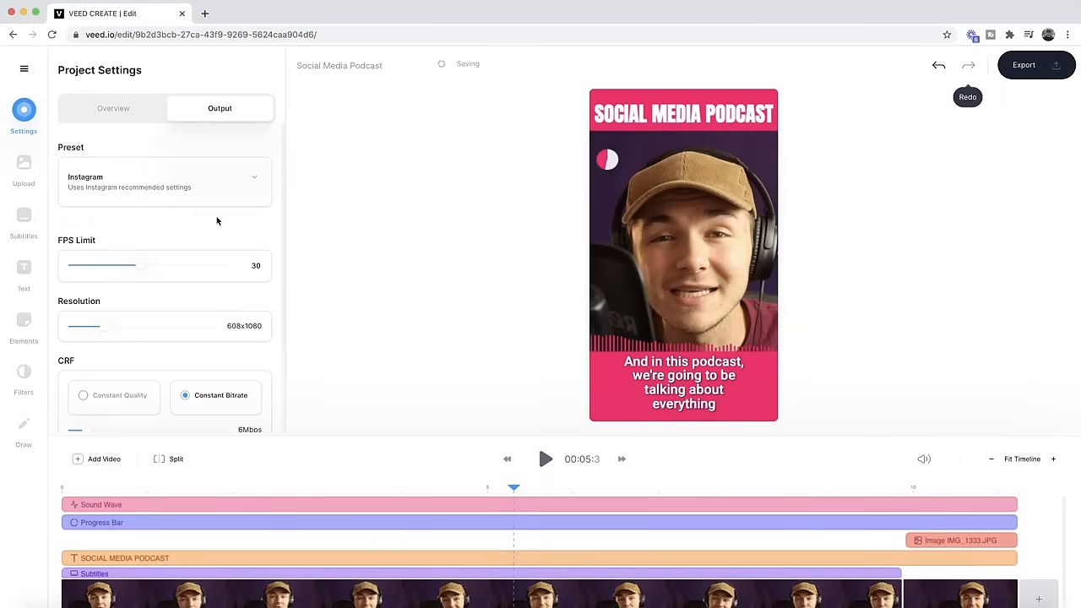
click(25, 376)
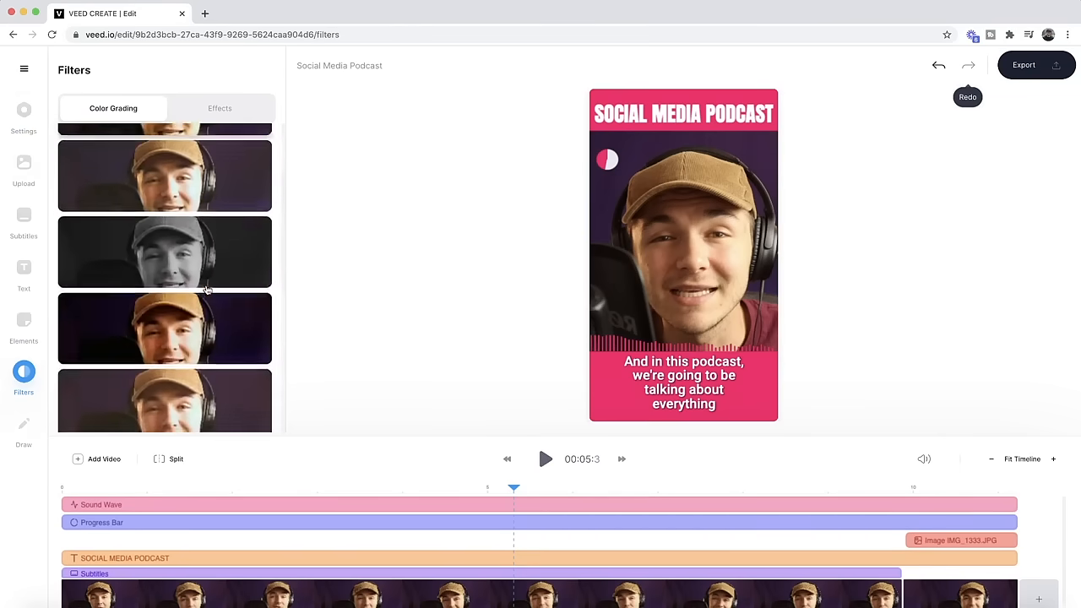
click(294, 588)
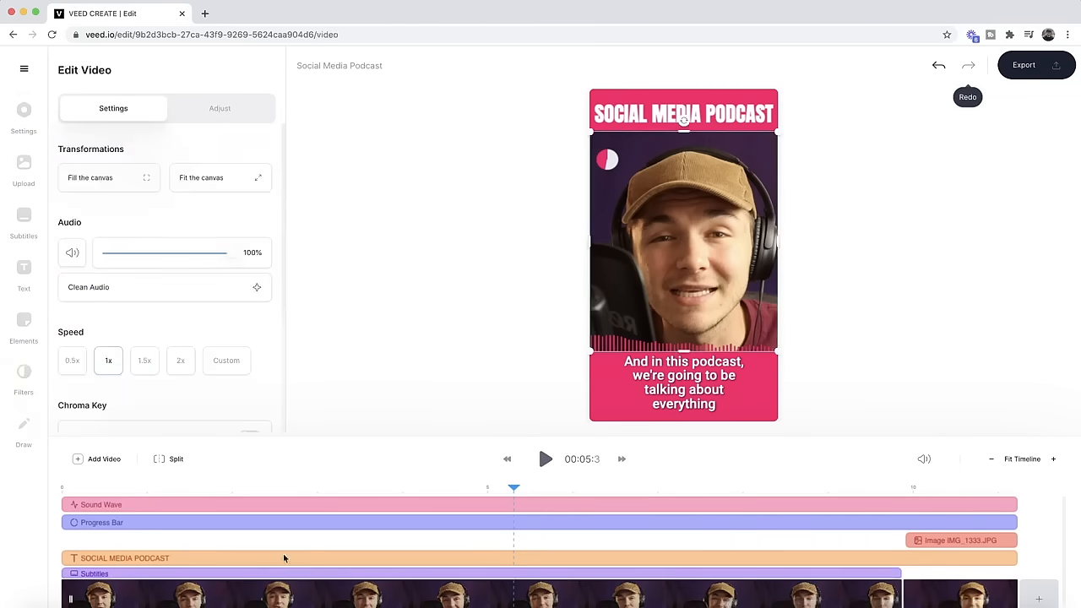
click(215, 111)
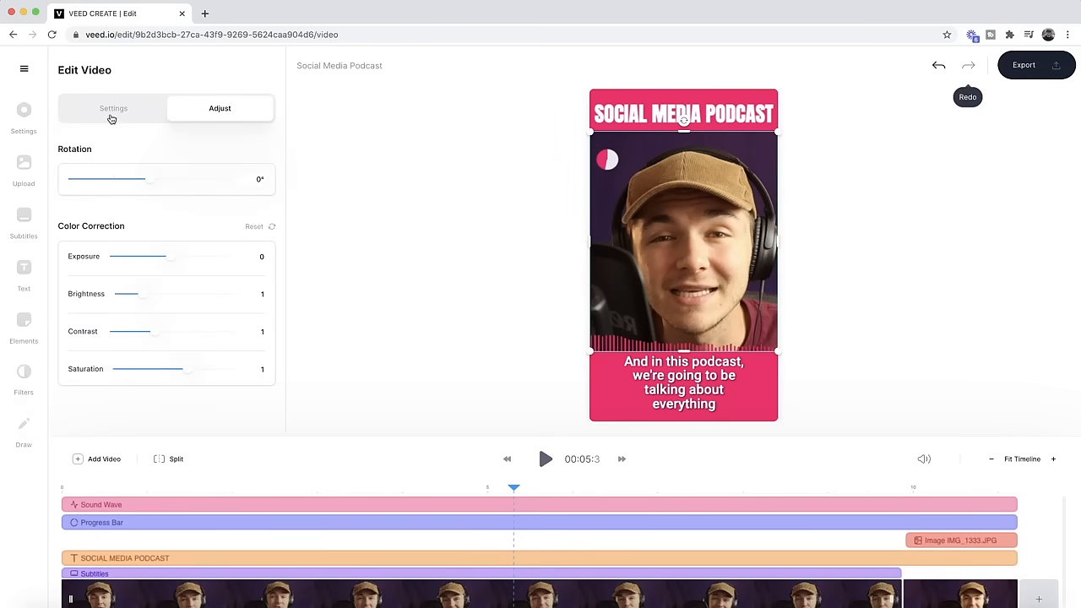
click(25, 422)
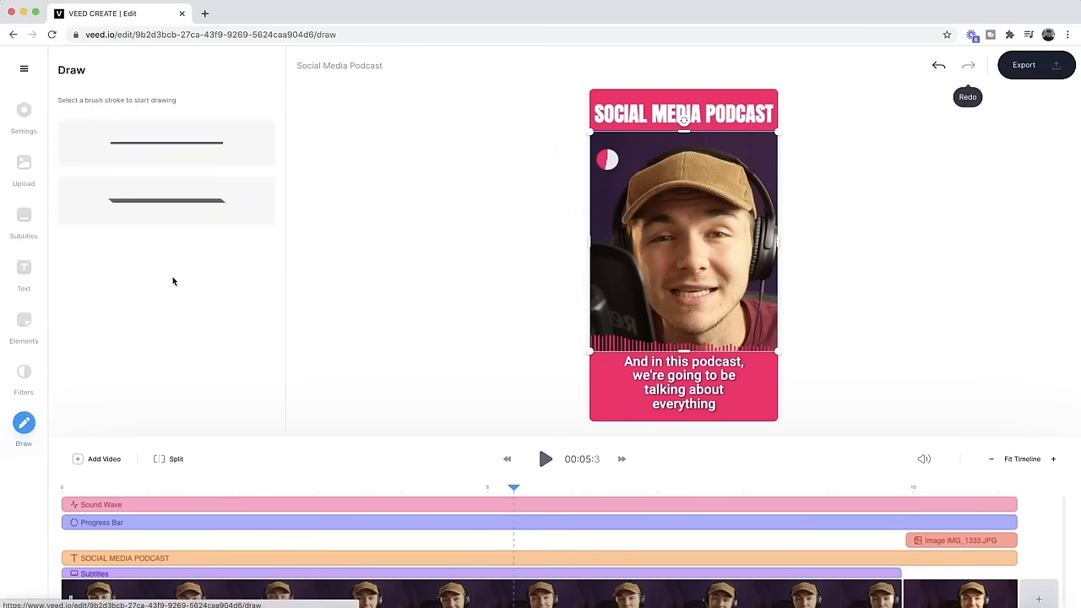